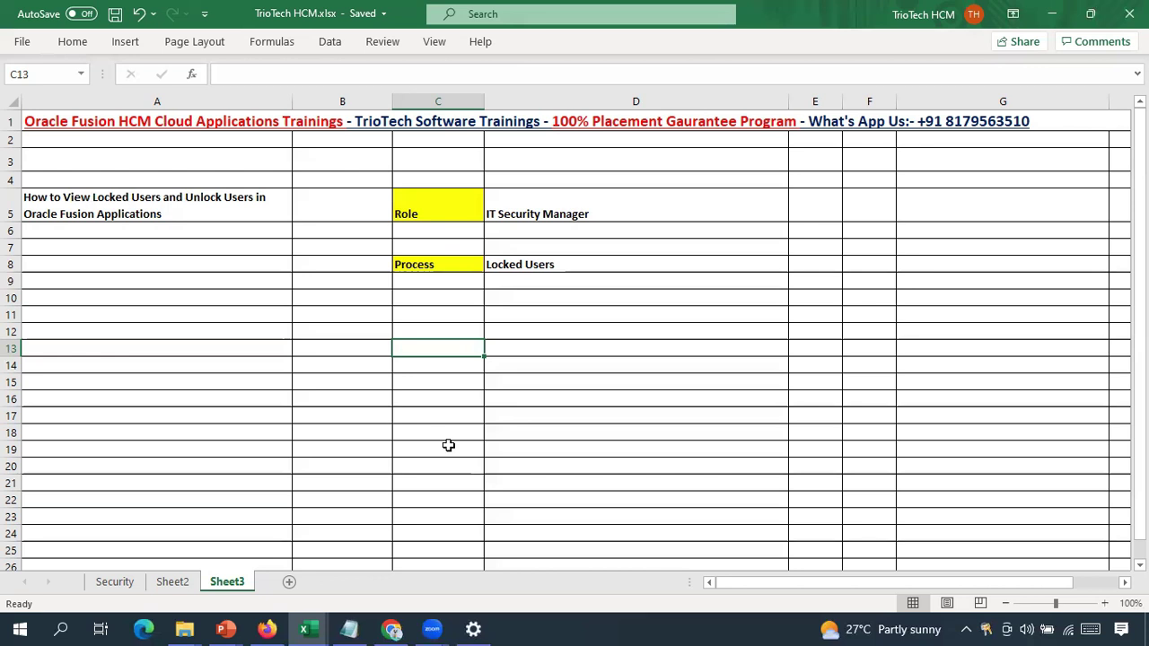
Review the Locked Users process note and IT Security Manager role in the worksheet.
{"action": "left_click", "coordinate": [536, 265]}
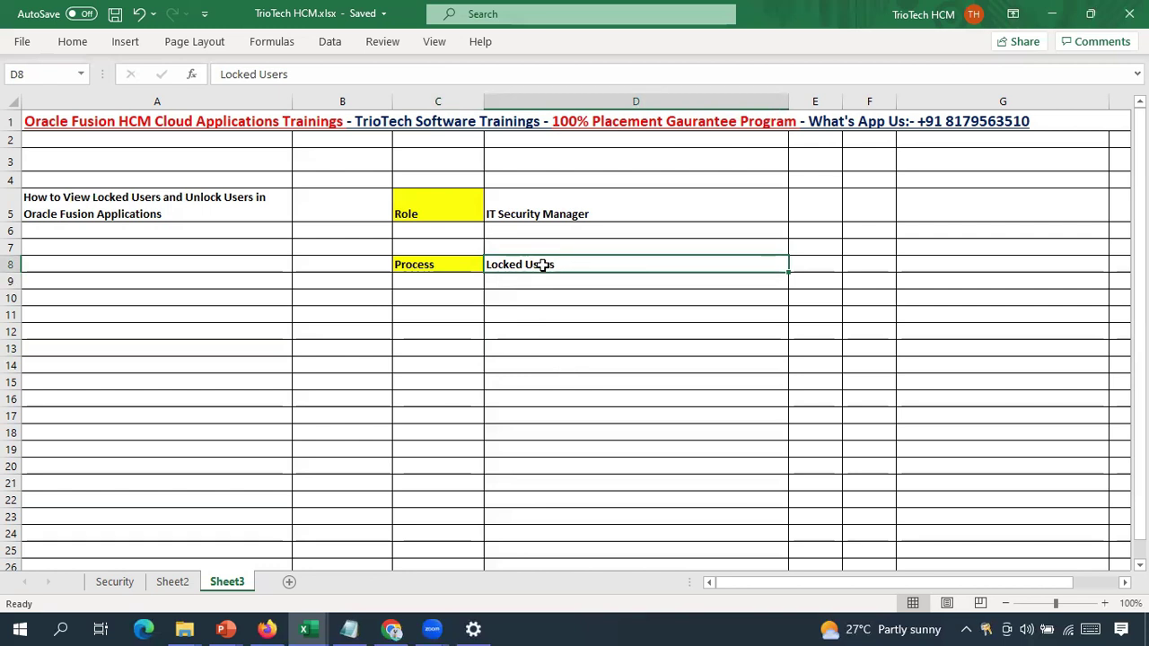
{"action": "left_click", "coordinate": [533, 296]}
{"action": "left_click_drag", "start_coordinate": [533, 299], "coordinate": [546, 416]}
{"action": "left_click", "coordinate": [192, 213]}
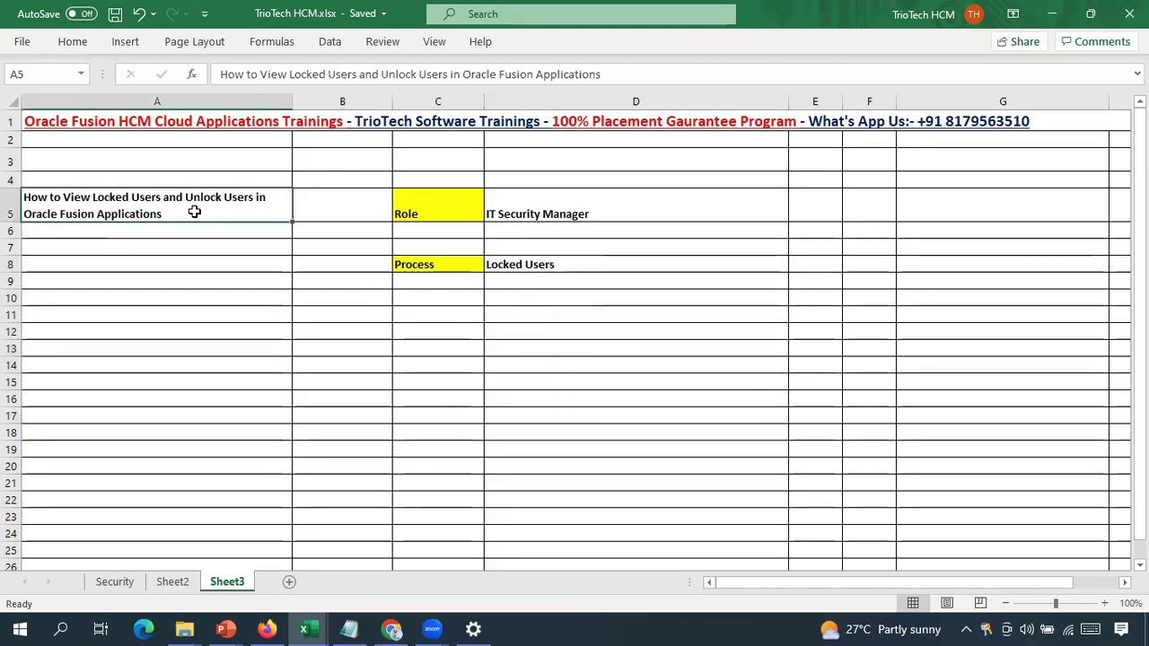
{"action": "left_click", "coordinate": [536, 217]}
{"action": "left_click", "coordinate": [510, 263]}
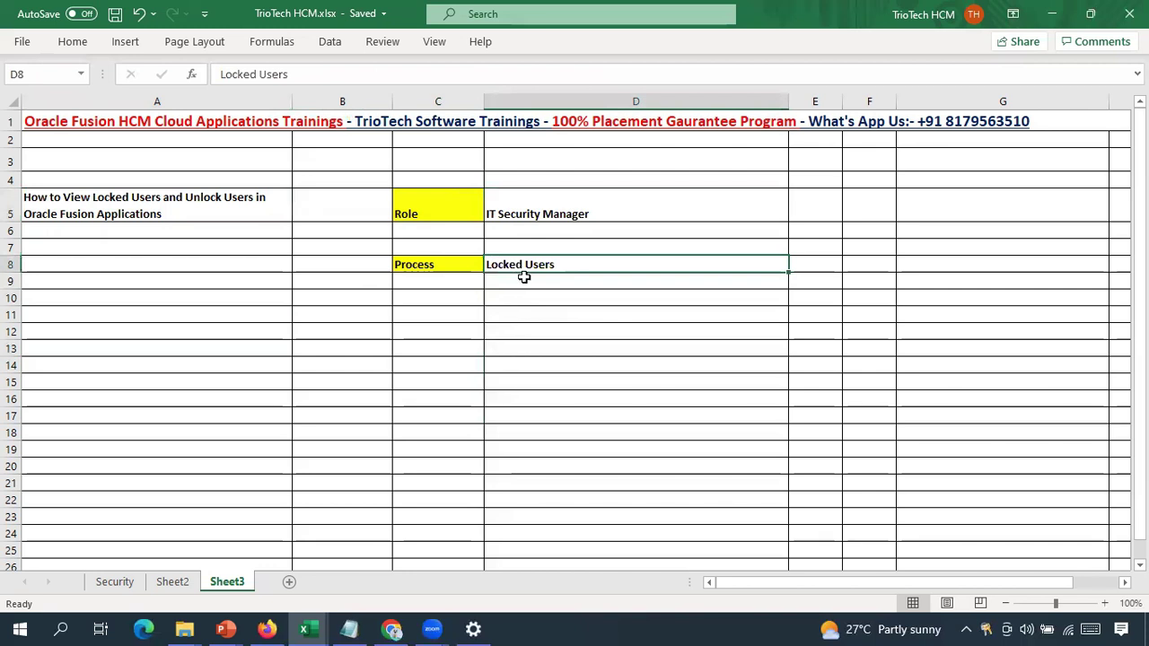
{"action": "left_click", "coordinate": [544, 216]}
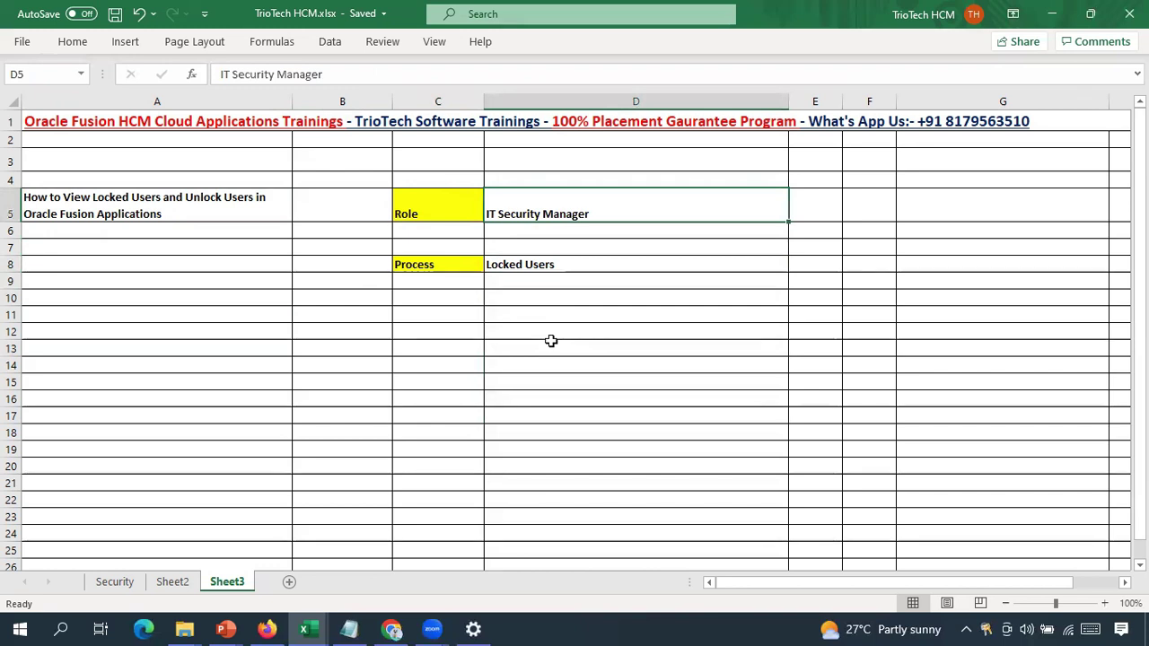
Open the Security Console's Users list from the Oracle Fusion home page.
{"action": "left_click", "coordinate": [391, 629]}
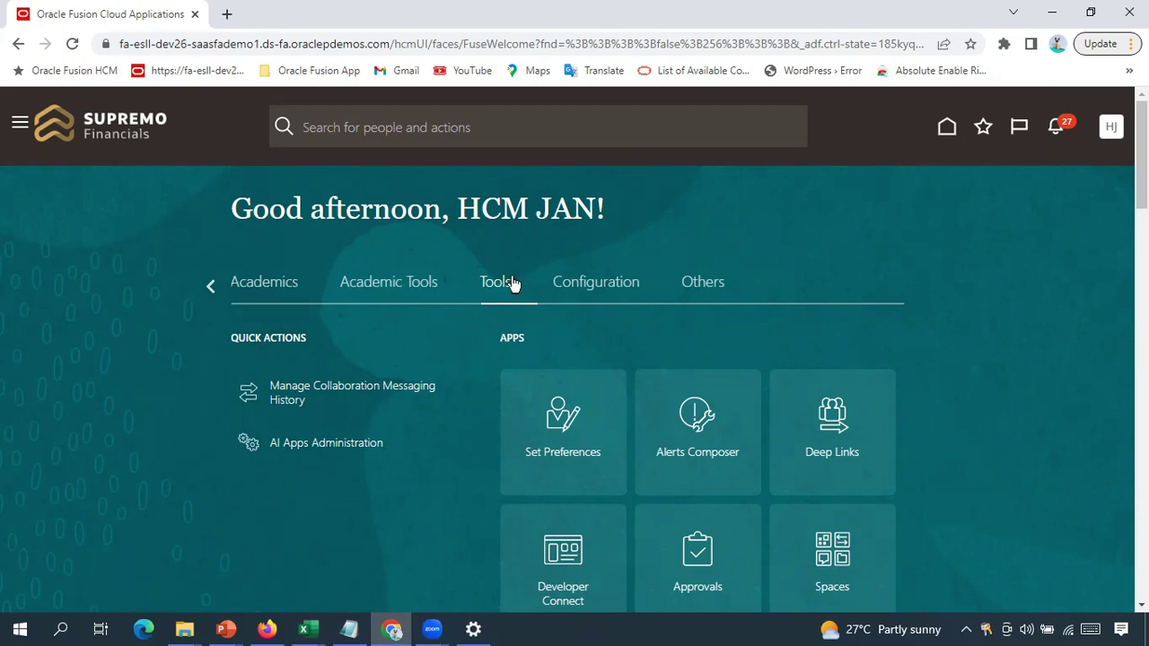
{"action": "scroll", "coordinate": [934, 356], "scroll_direction": "down", "scroll_amount": 5}
{"action": "left_click", "coordinate": [842, 280]}
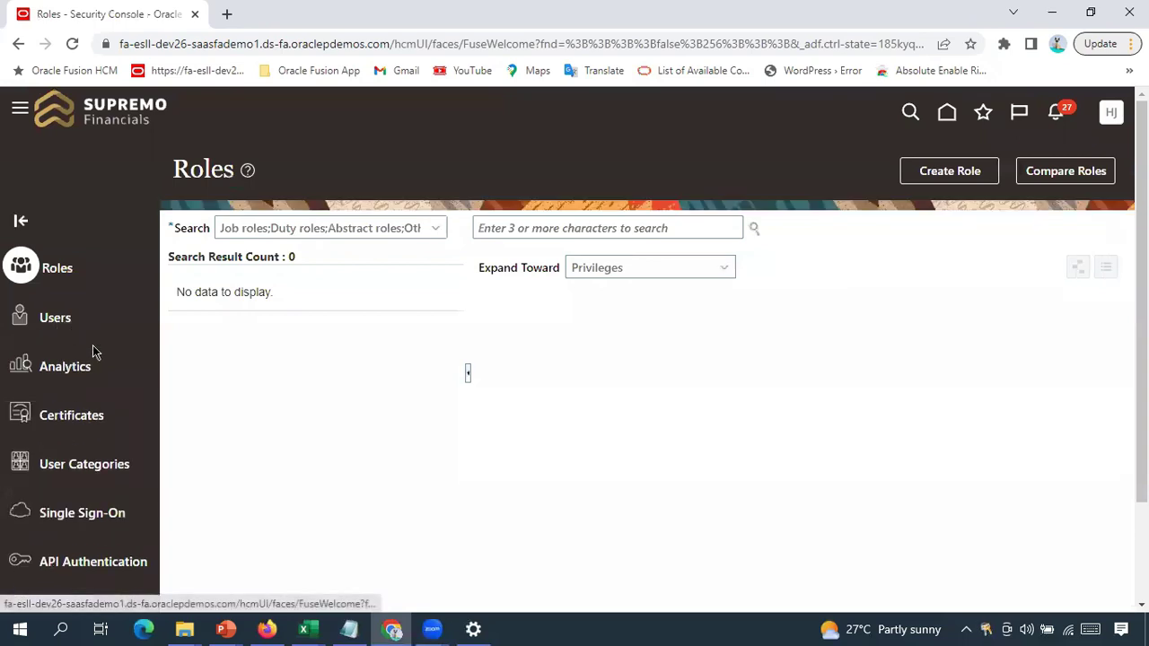
{"action": "left_click", "coordinate": [90, 339]}
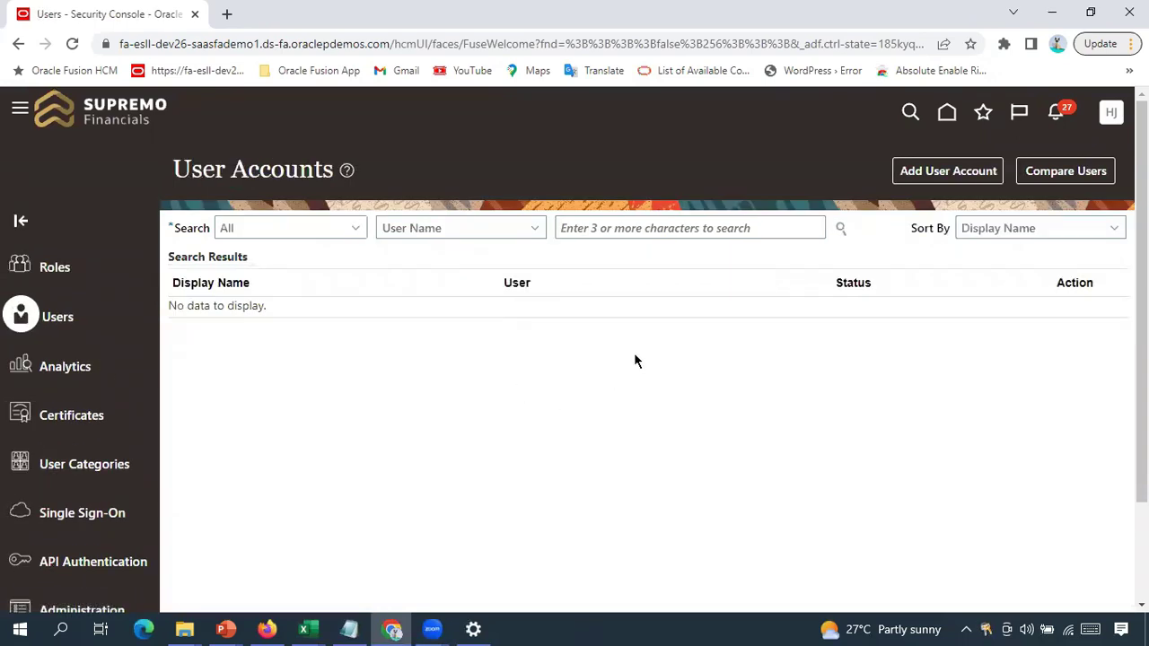
Search user accounts for 'John', replacing a mistaken 'RoleMapping' entry.
{"action": "left_click", "coordinate": [588, 230]}
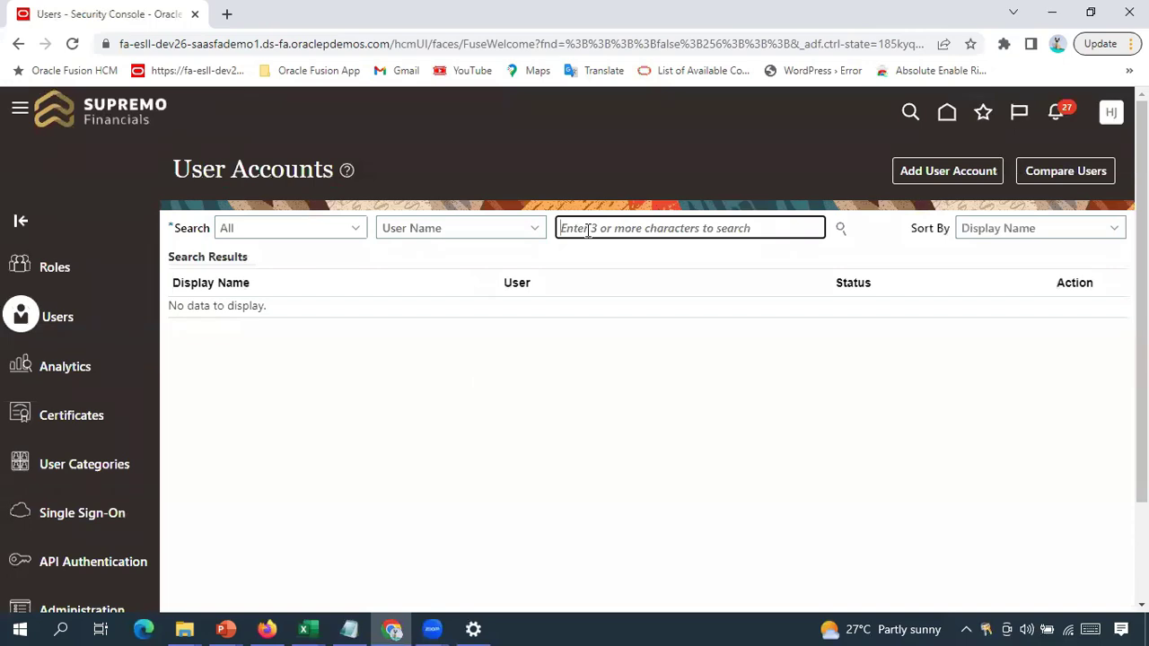
{"action": "type", "text": "RoleMapping"}
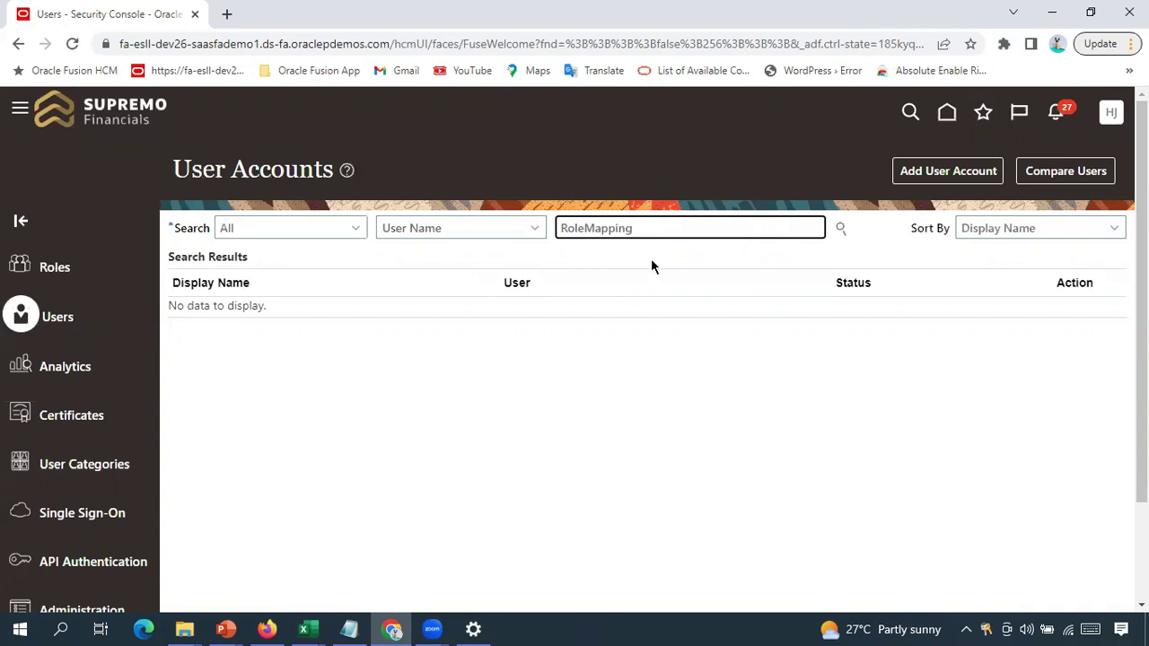
{"action": "key", "text": "ctrl+a"}
{"action": "key", "text": "BackSpace"}
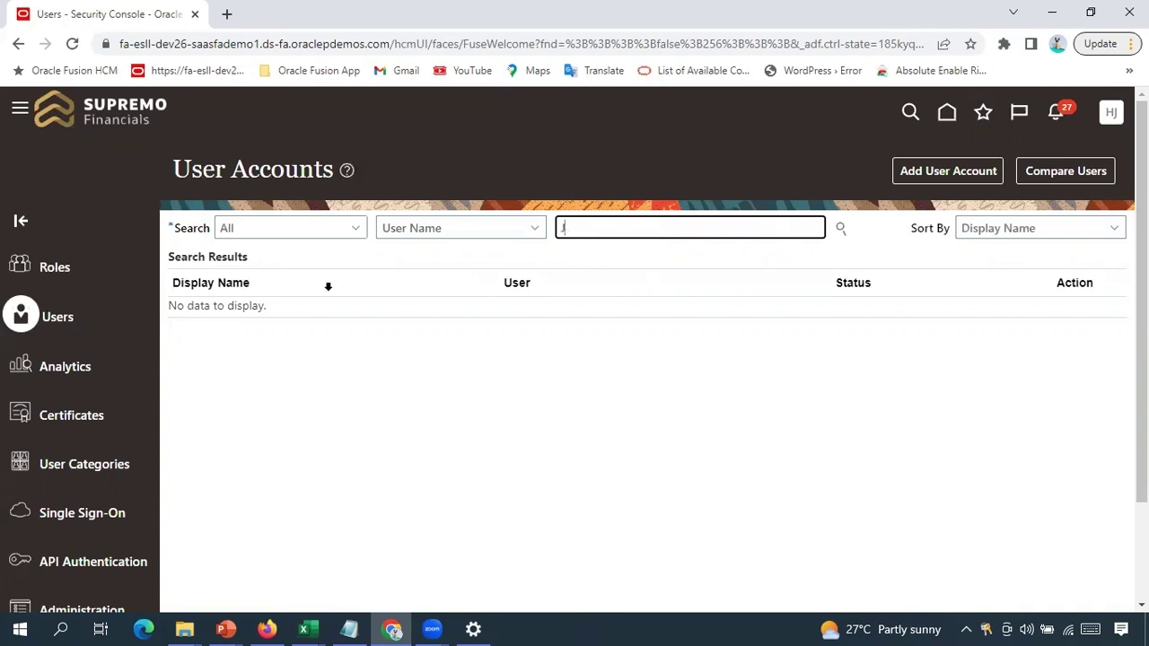
{"action": "type", "text": "John"}
{"action": "key", "text": "Return"}
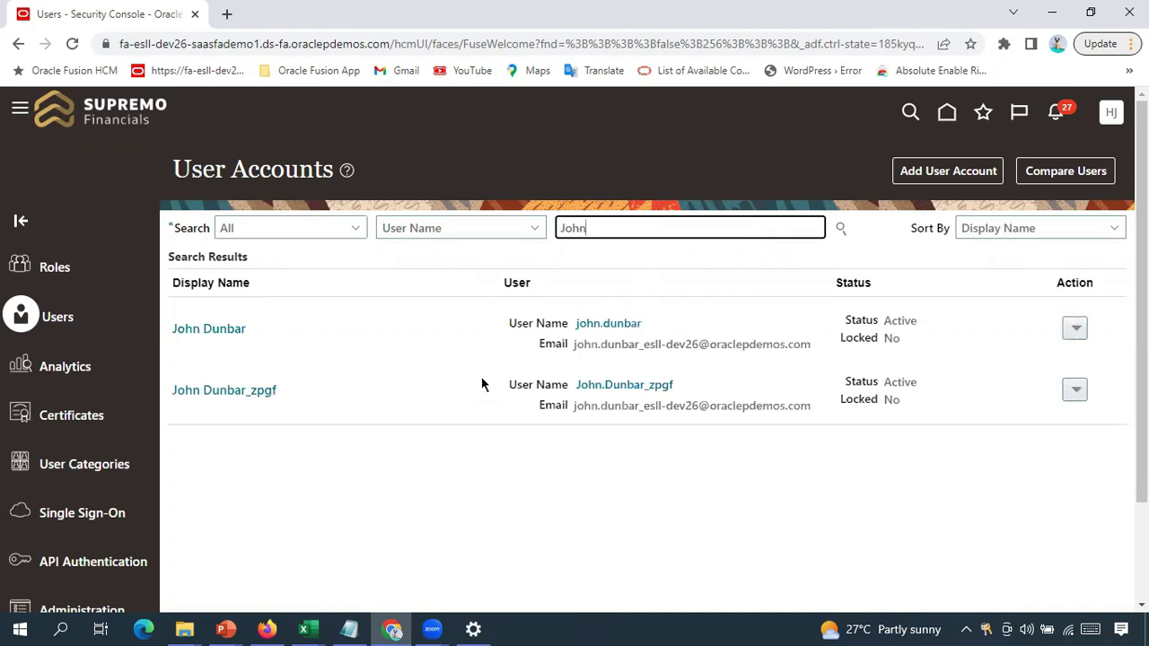
Lock the first matching user's account through its Action menu.
{"action": "left_click", "coordinate": [240, 43]}
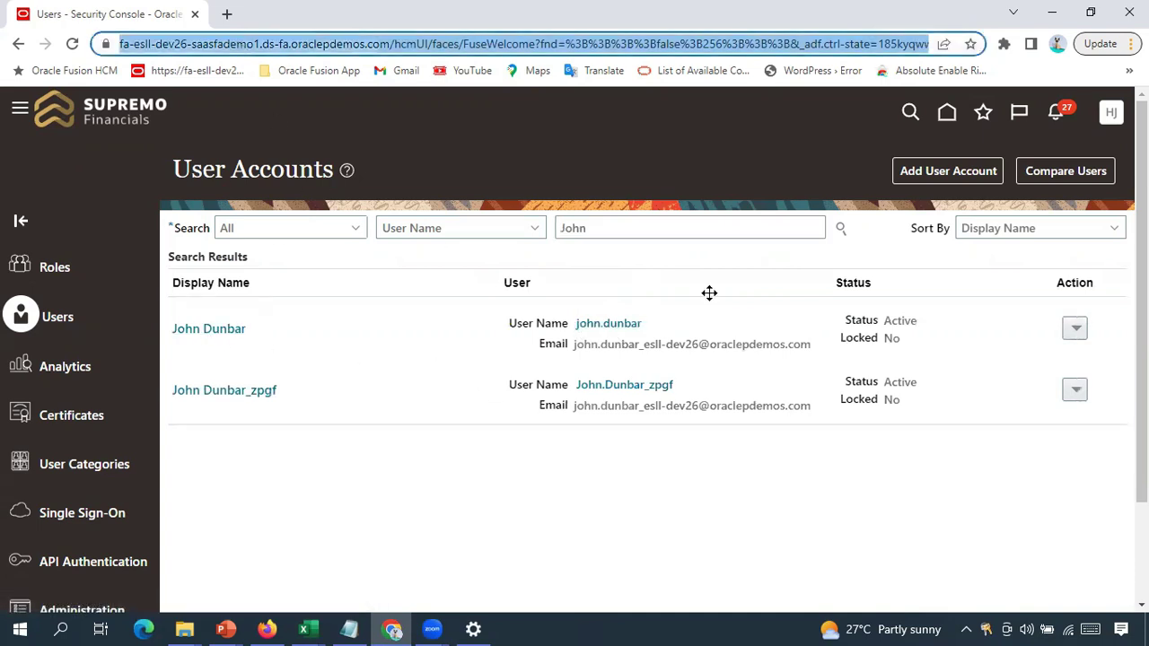
{"action": "left_click", "coordinate": [1073, 330]}
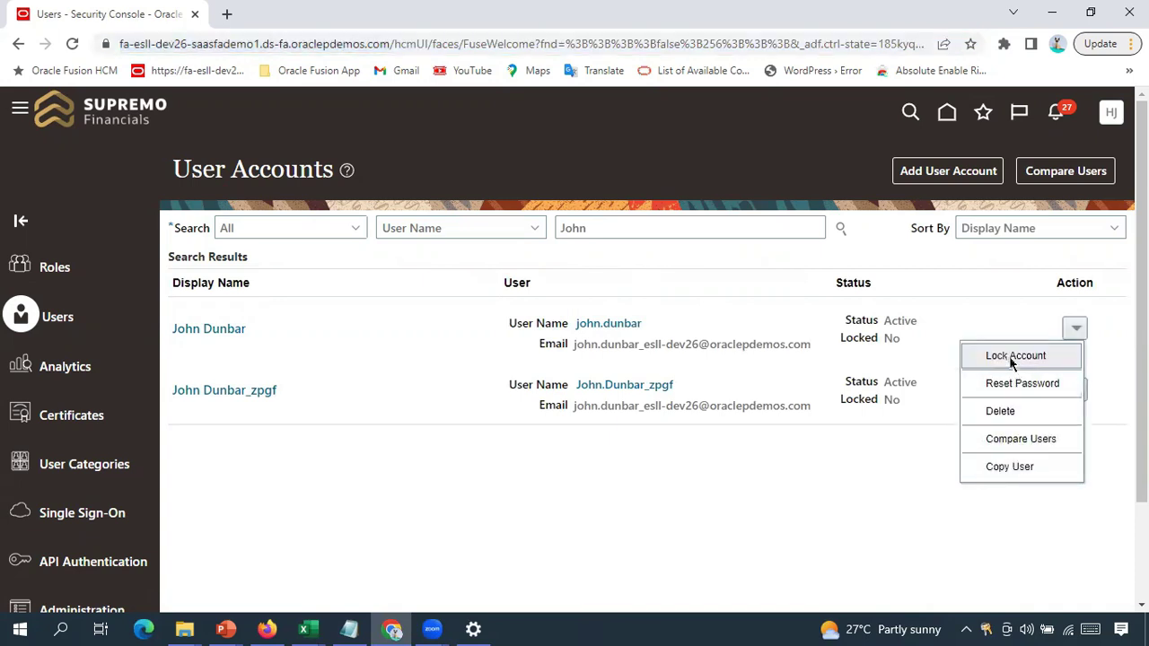
{"action": "left_click", "coordinate": [1011, 357]}
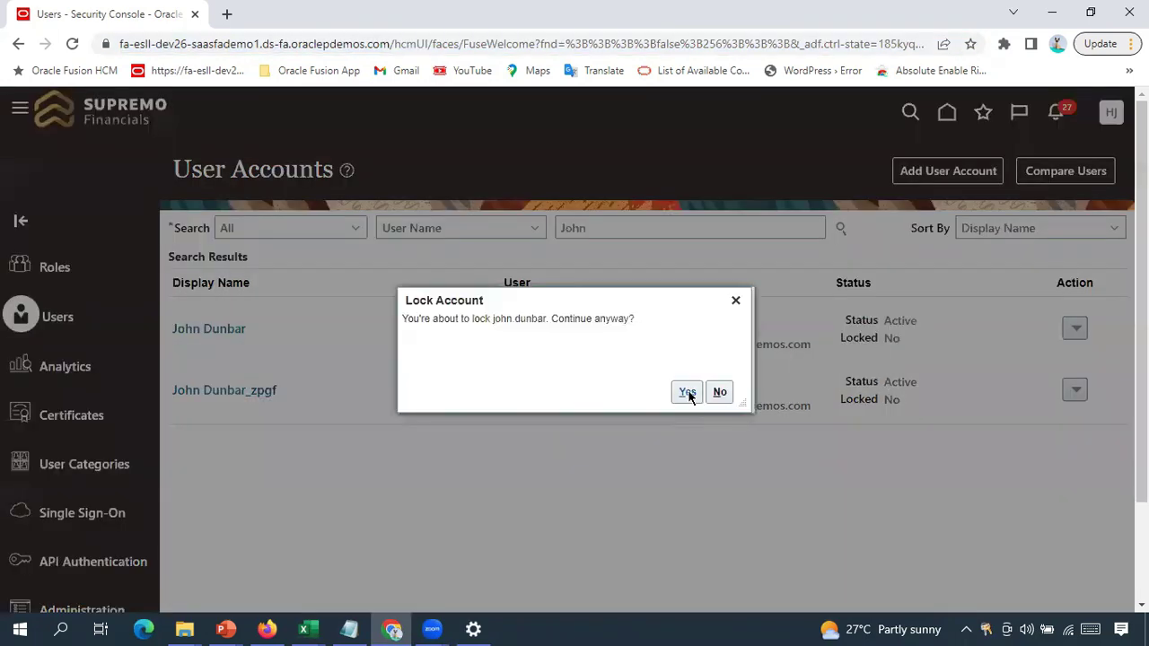
{"action": "left_click", "coordinate": [686, 393]}
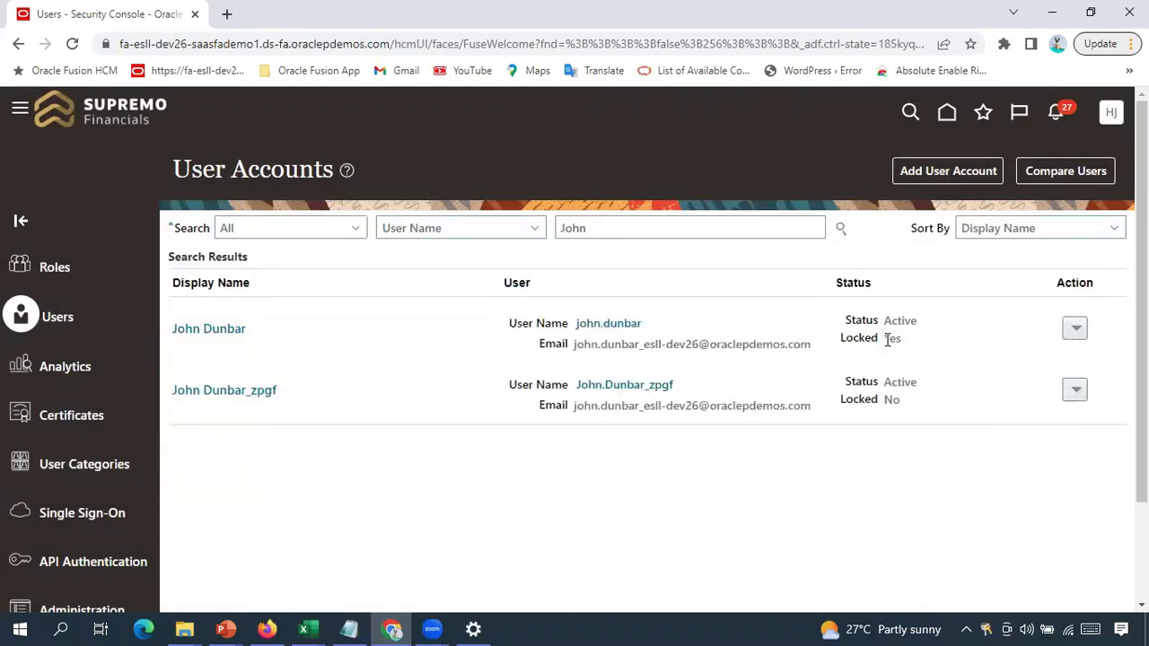
Verify the account now shows Locked: Yes, then return to the home page.
{"action": "left_click_drag", "start_coordinate": [881, 342], "coordinate": [903, 341]}
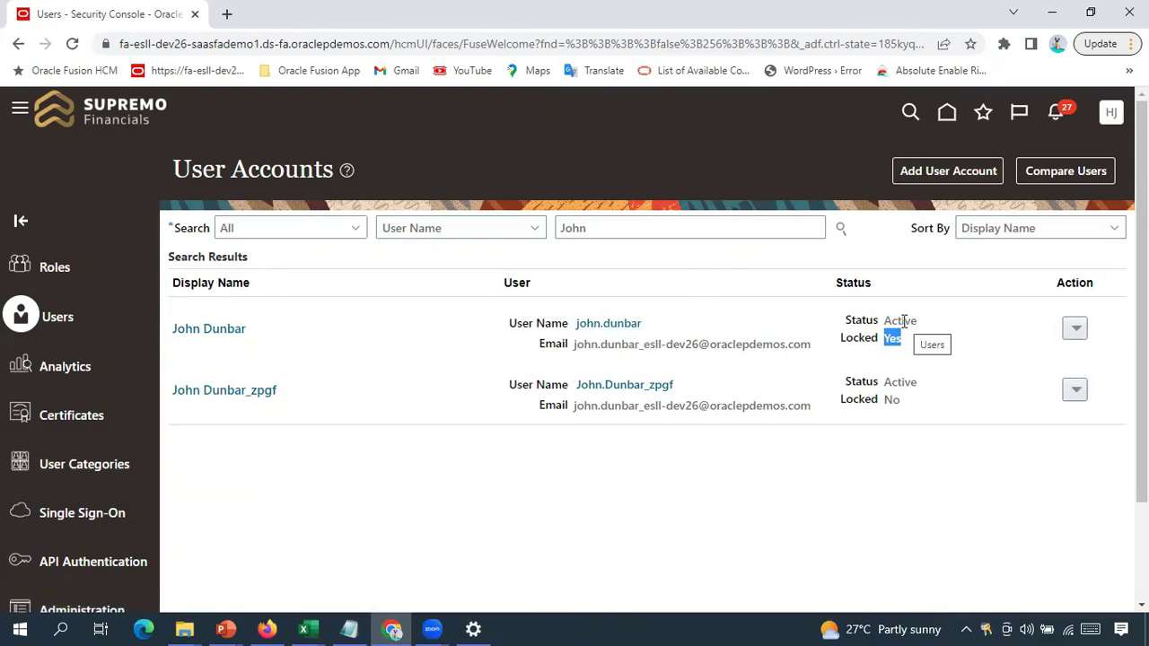
{"action": "left_click_drag", "start_coordinate": [838, 339], "coordinate": [901, 338]}
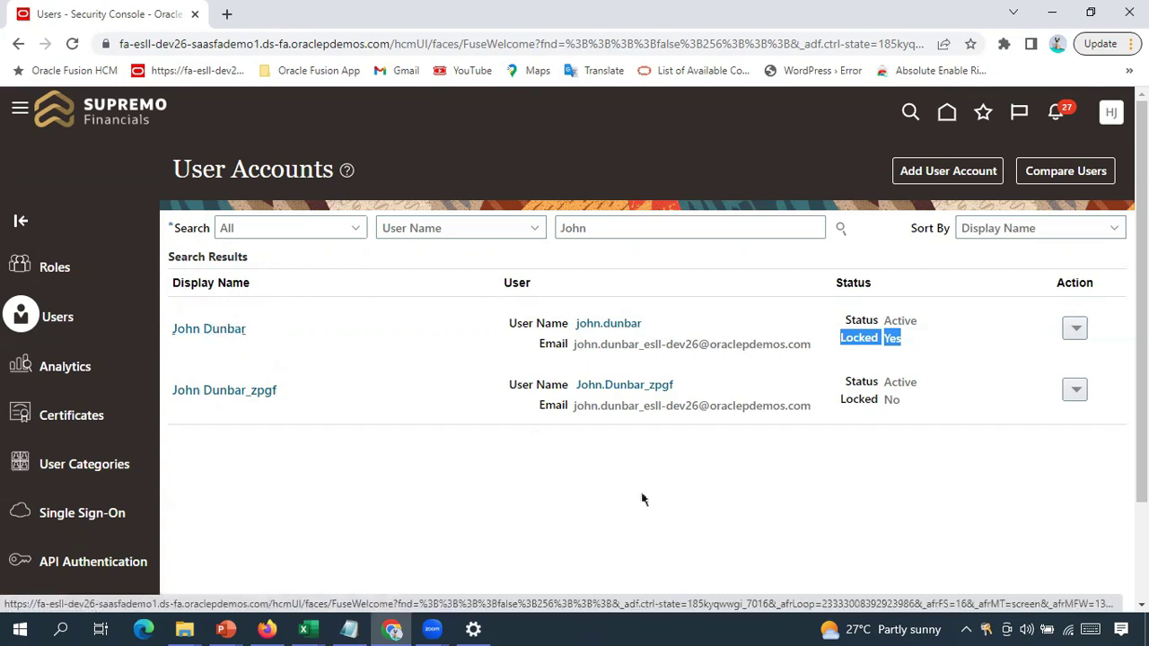
{"action": "left_click", "coordinate": [671, 514]}
{"action": "left_click", "coordinate": [947, 113]}
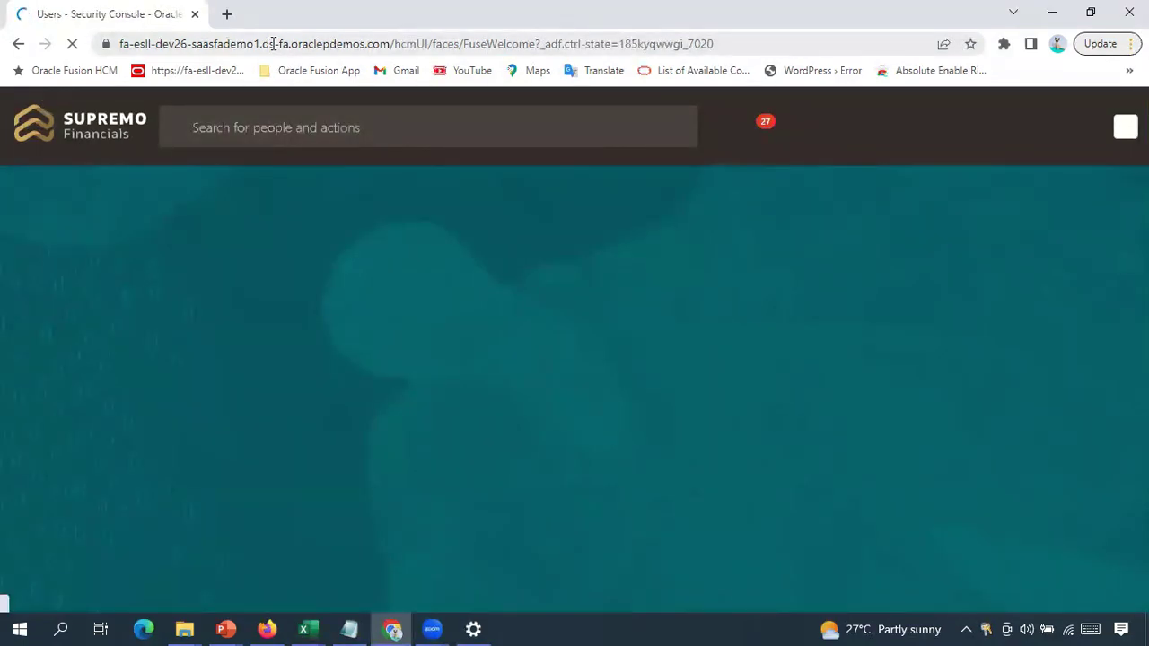
Open the Scheduled Processes tile from the home page Tools apps.
{"action": "left_click", "coordinate": [277, 41]}
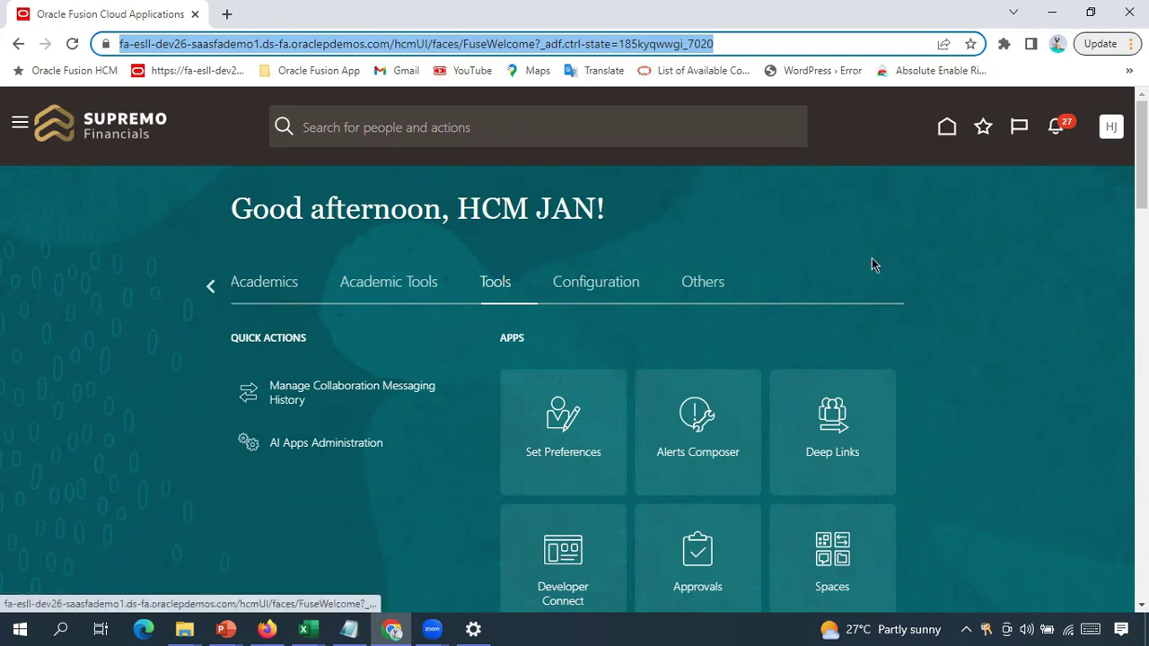
{"action": "scroll", "coordinate": [969, 365], "scroll_direction": "down", "scroll_amount": 5}
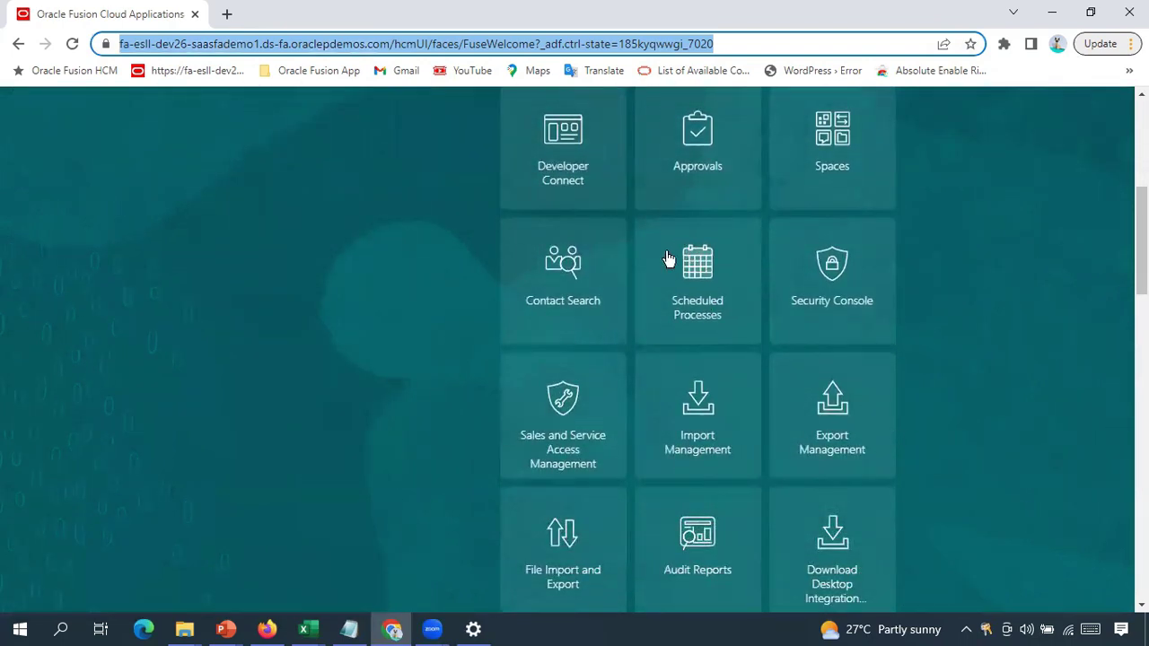
{"action": "left_click", "coordinate": [710, 290]}
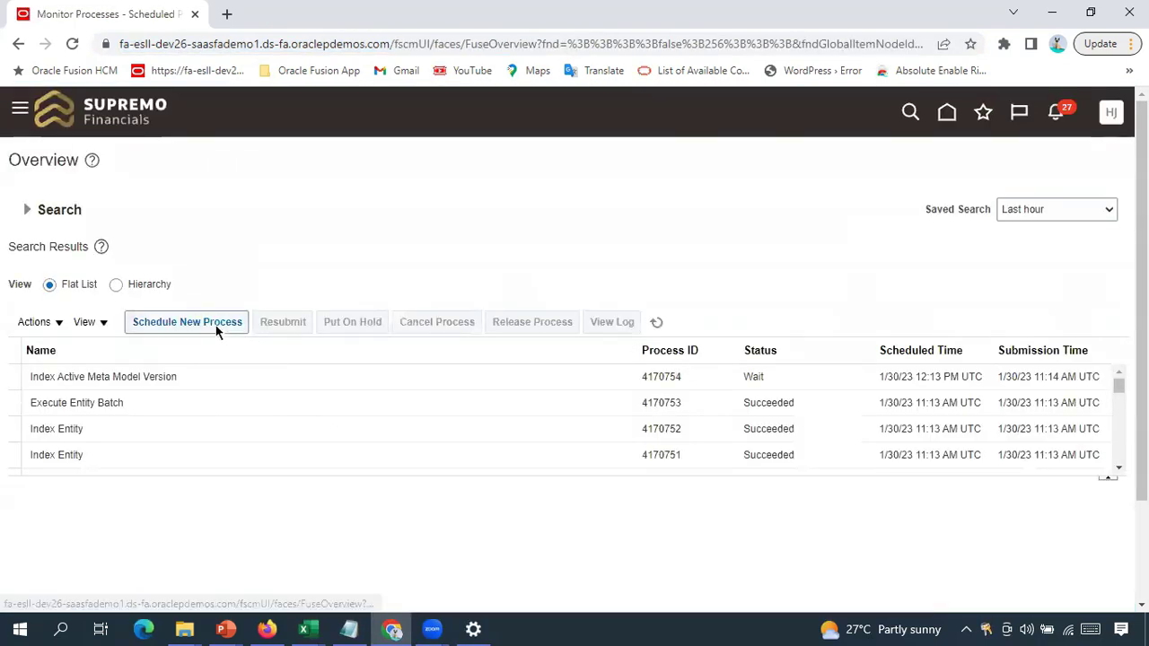
Schedule a new process, searching job names for 'Locked' and selecting Locked Users.
{"action": "left_click", "coordinate": [215, 325]}
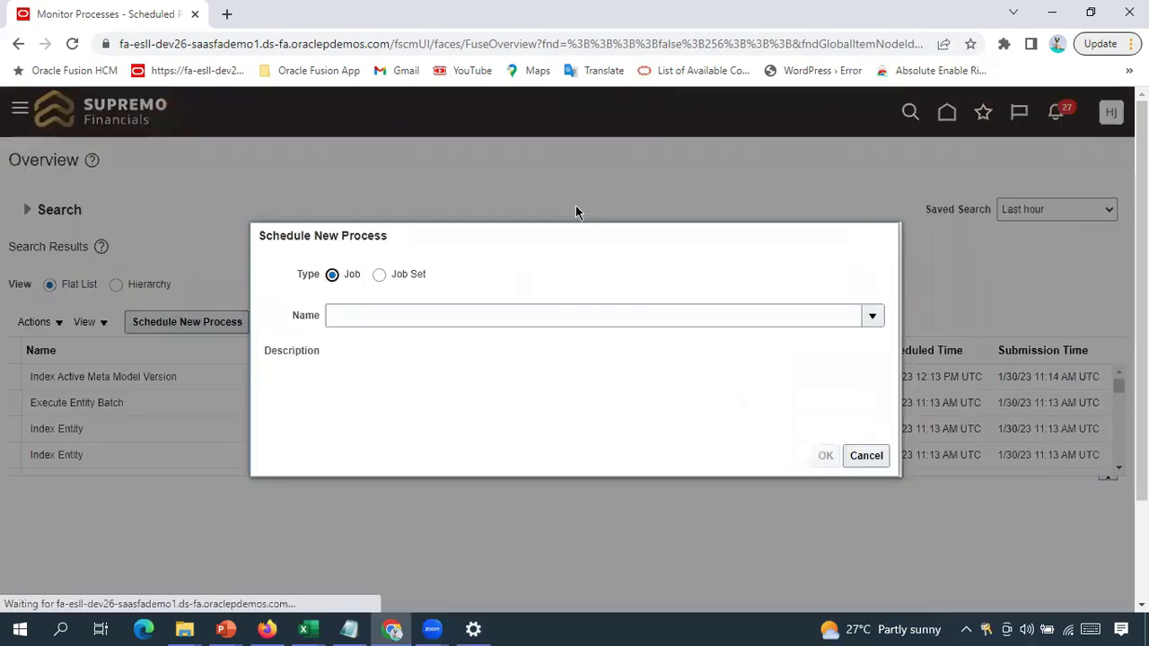
{"action": "left_click", "coordinate": [871, 315]}
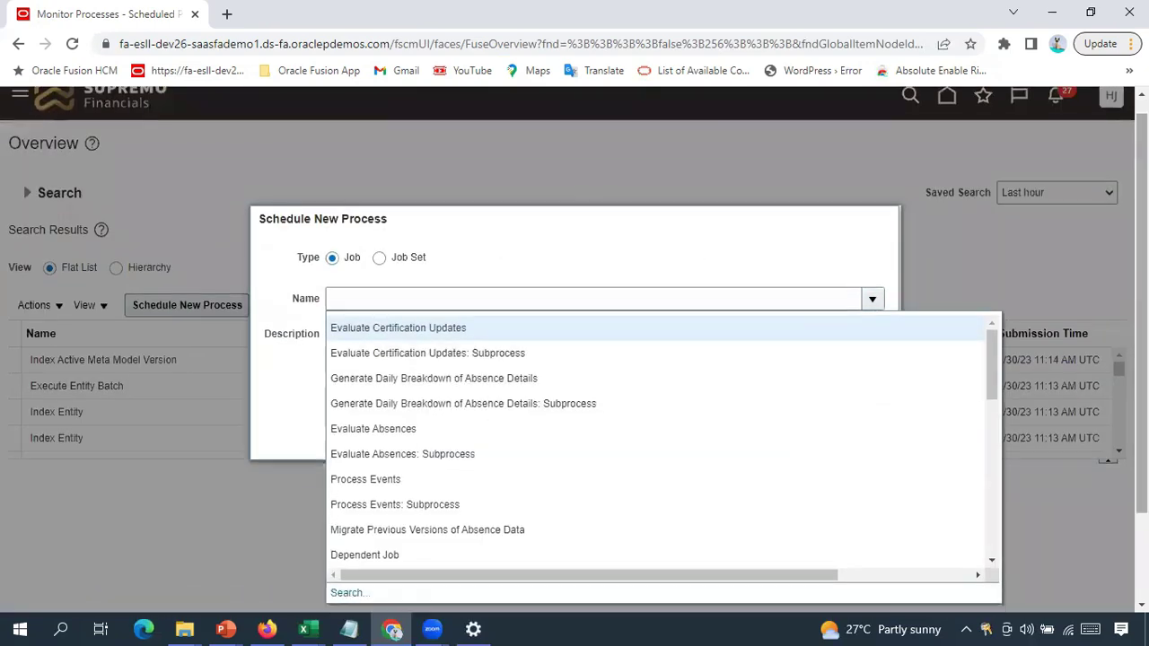
{"action": "scroll", "coordinate": [431, 488], "scroll_direction": "down", "scroll_amount": 1}
{"action": "left_click", "coordinate": [359, 482]}
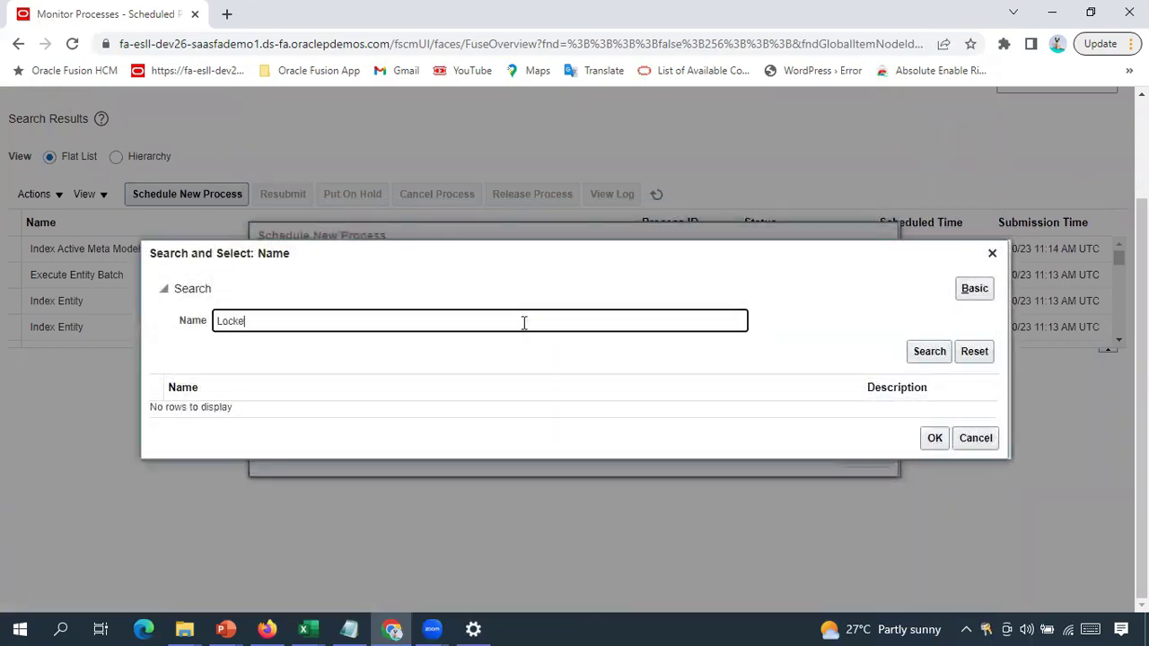
{"action": "key", "text": "Return"}
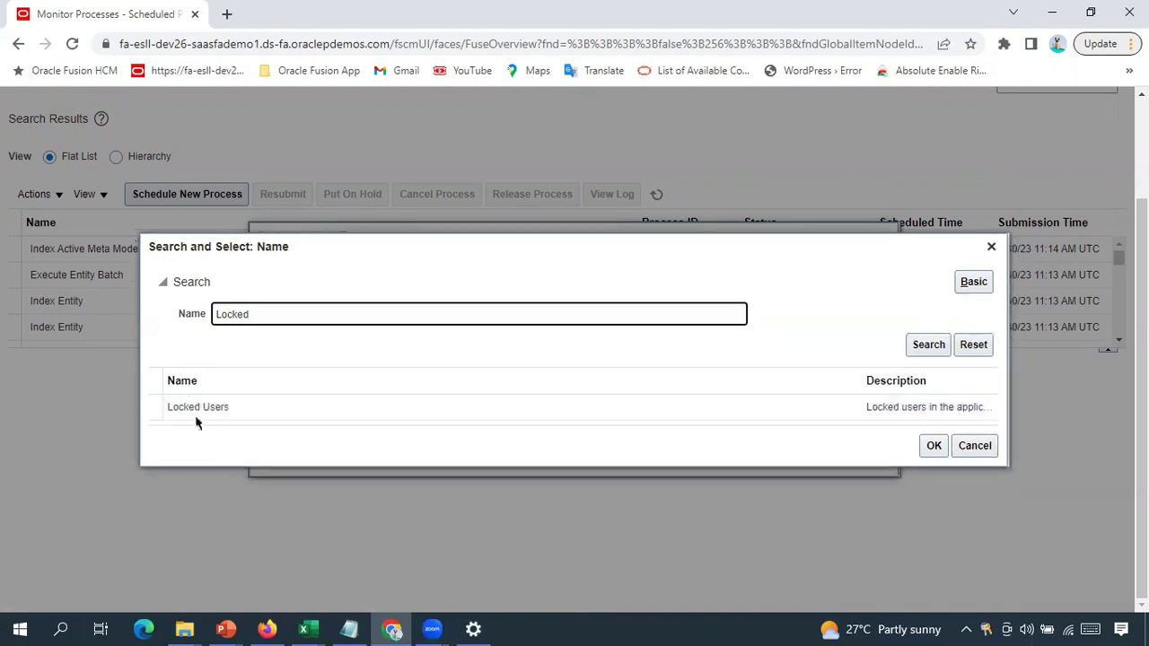
{"action": "left_click", "coordinate": [192, 410]}
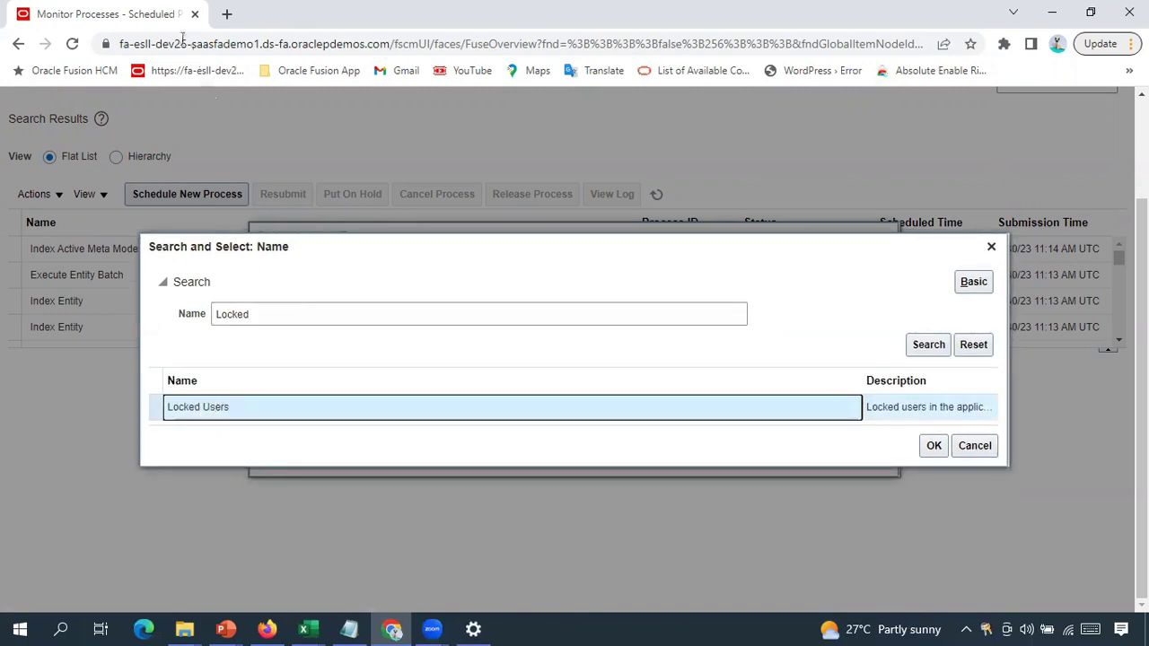
{"action": "left_click", "coordinate": [934, 445]}
{"action": "key", "text": "F11"}
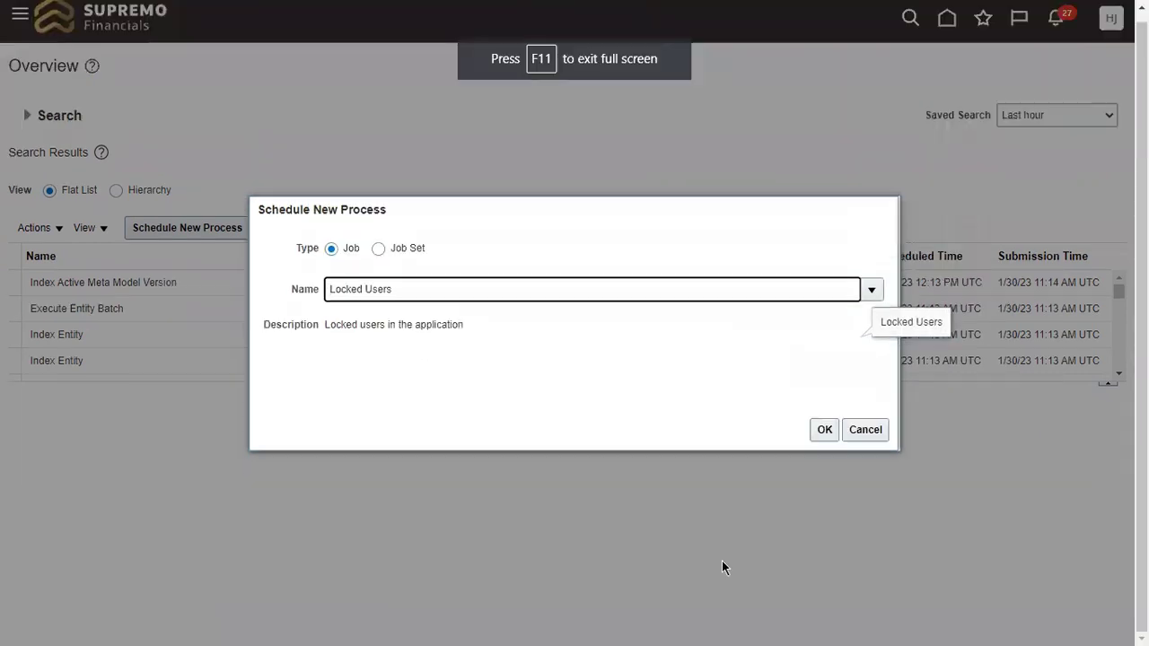
{"action": "left_click", "coordinate": [823, 429]}
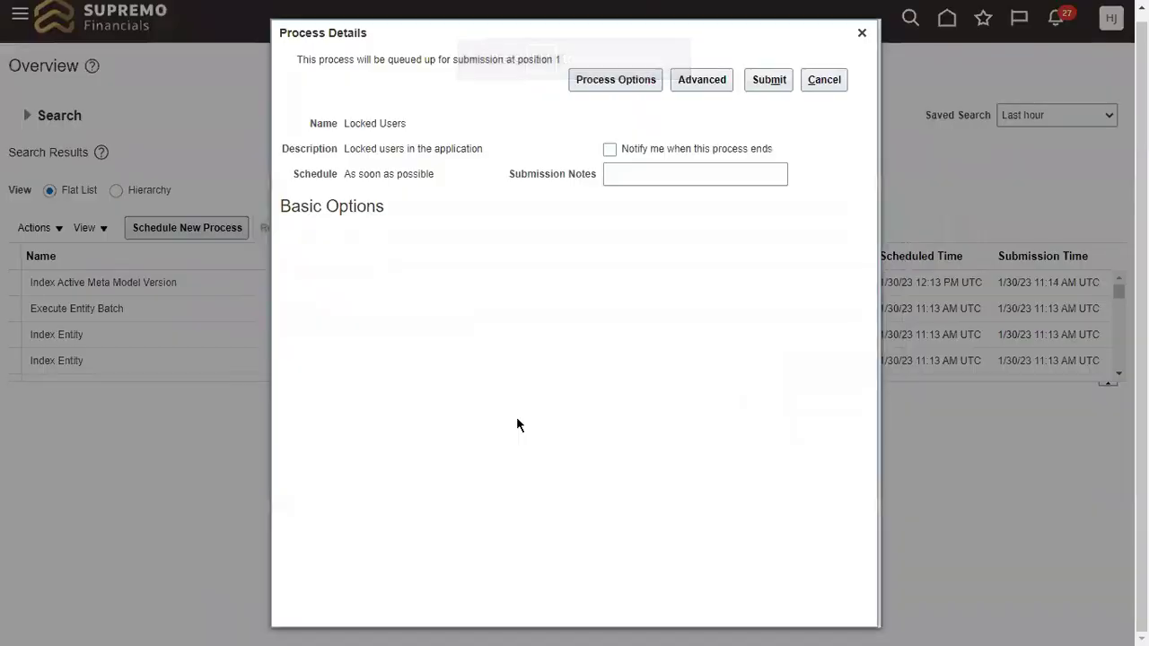
Submit Locked Users as process 4170762 and refresh until its status reads Succeeded.
{"action": "left_click", "coordinate": [767, 84]}
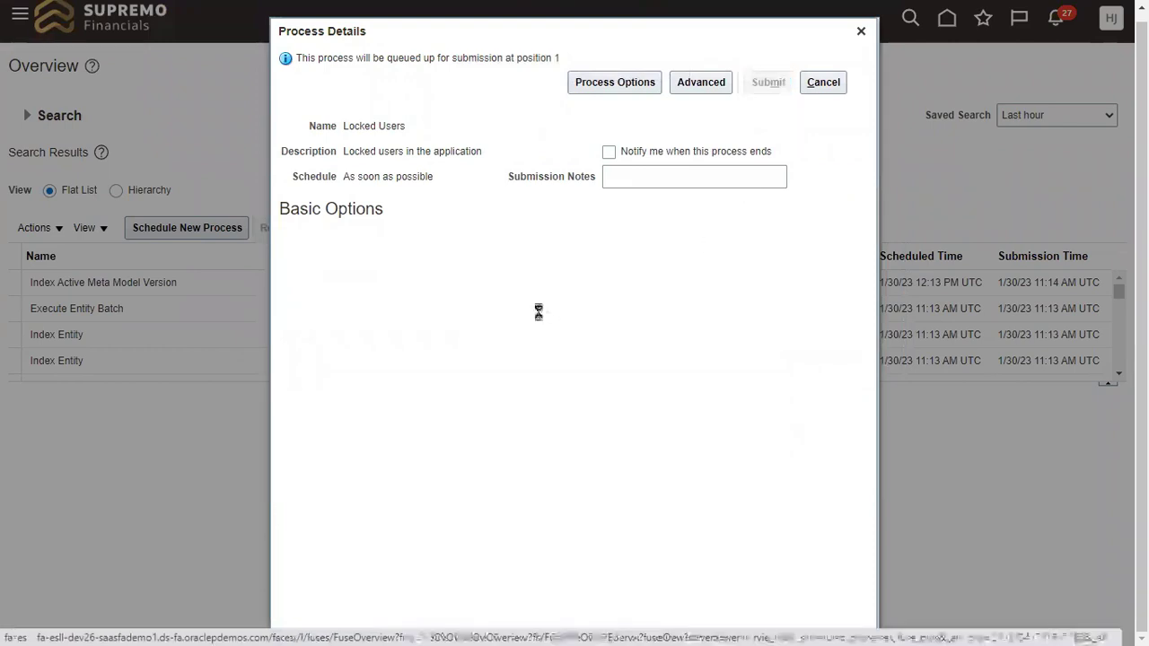
{"action": "left_click", "coordinate": [762, 197]}
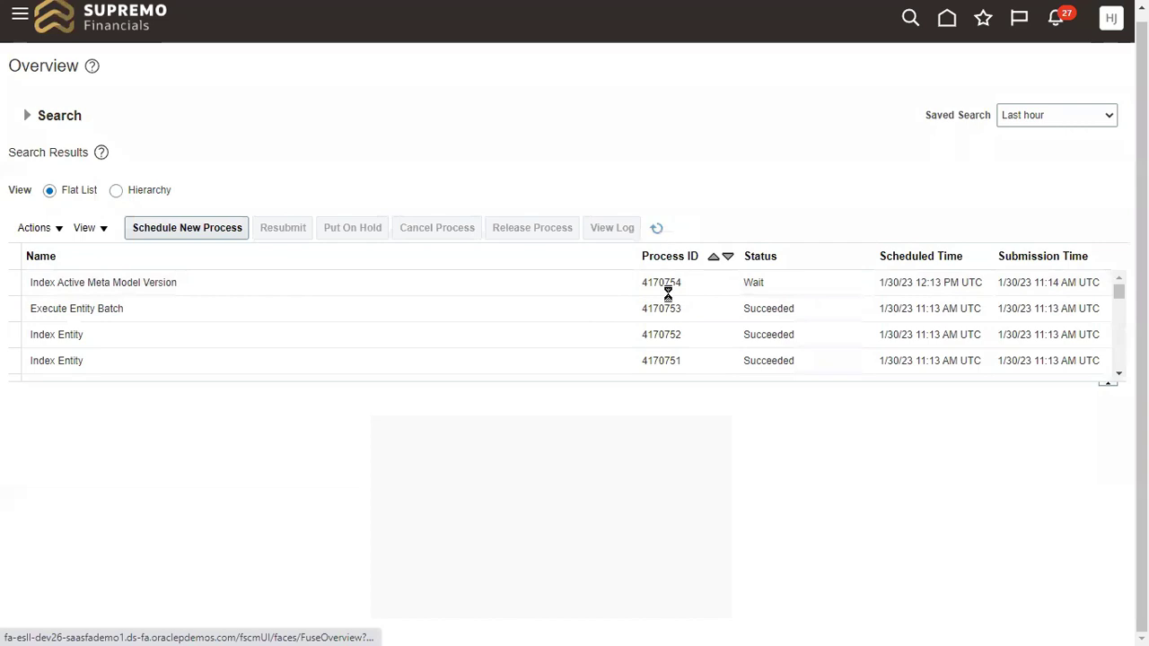
{"action": "left_click", "coordinate": [655, 229]}
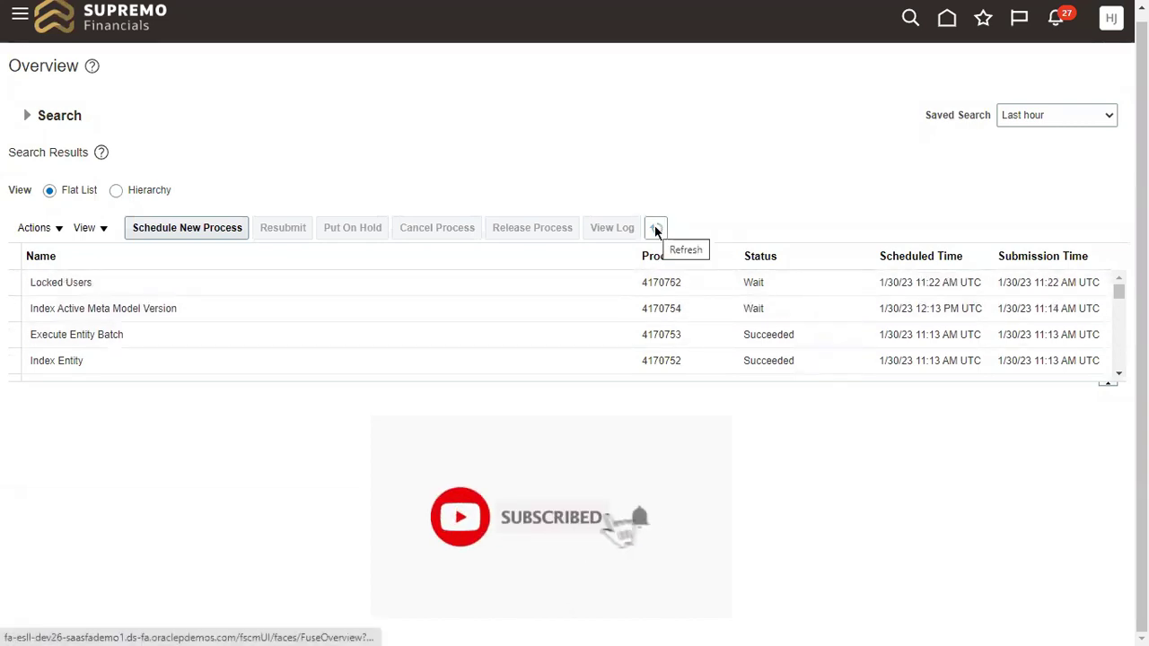
{"action": "left_click", "coordinate": [655, 230]}
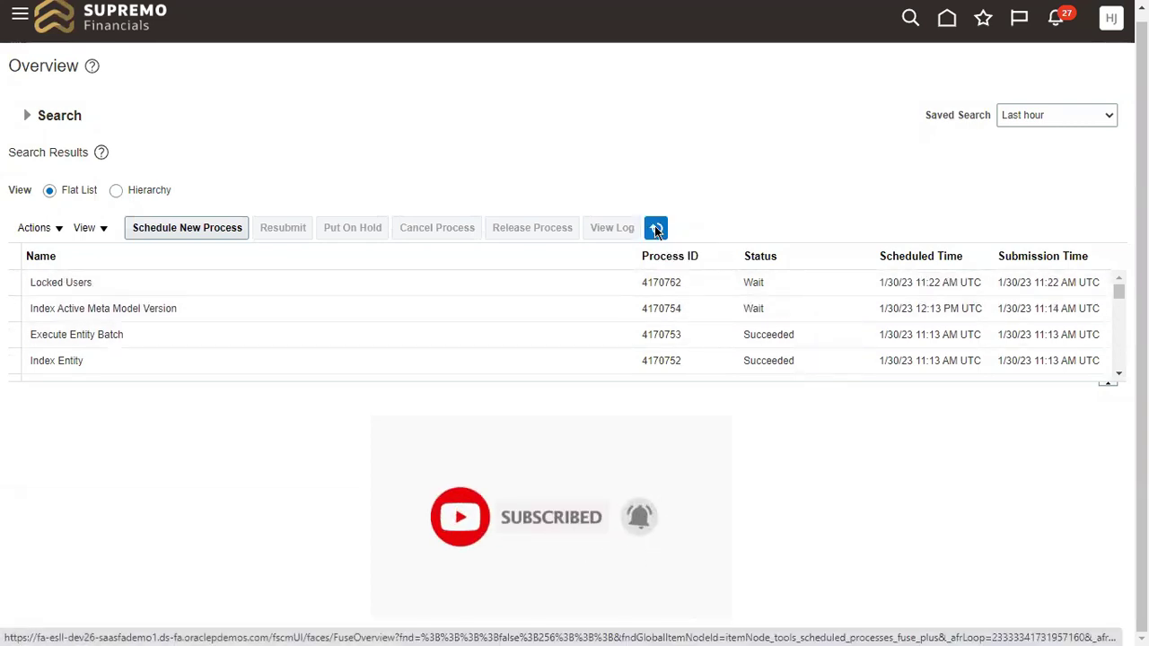
{"action": "left_click", "coordinate": [656, 230]}
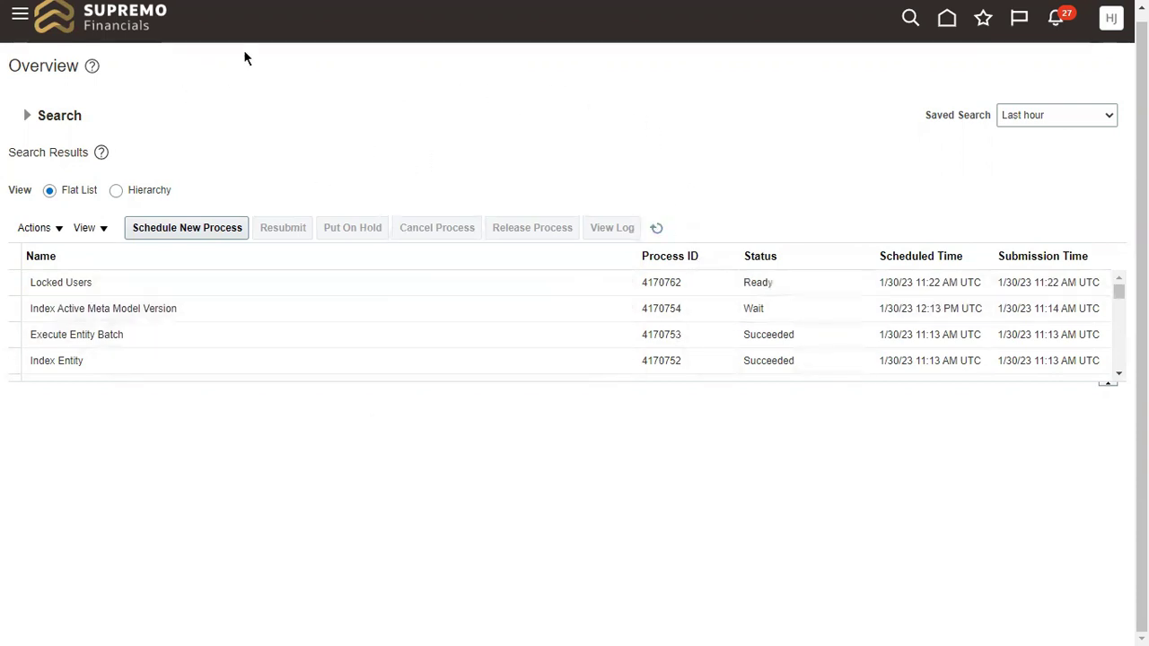
{"action": "left_click", "coordinate": [658, 230]}
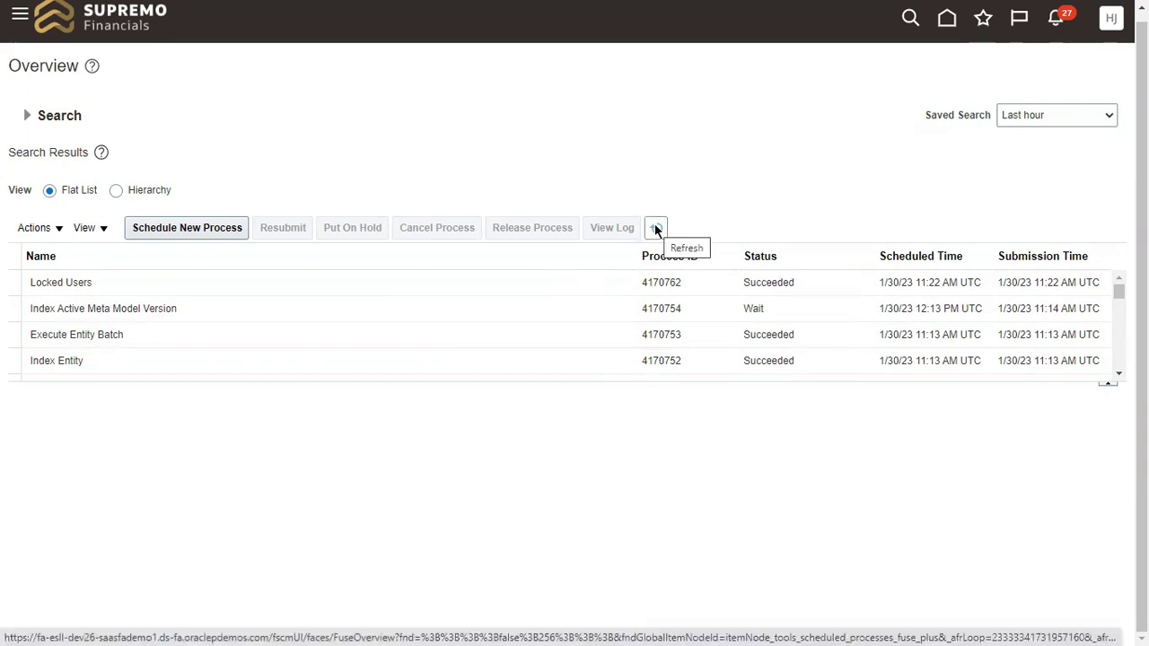
Select process 4170762 and open its '(2 more...)' Log and Output attachments.
{"action": "left_click", "coordinate": [203, 278]}
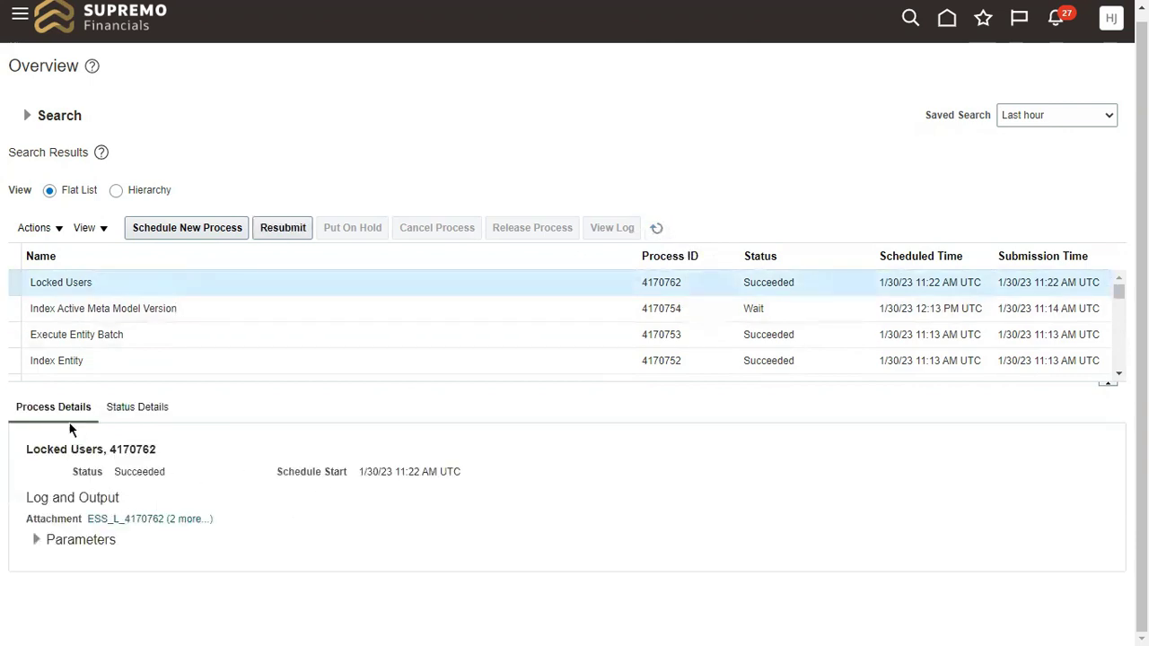
{"action": "double_click", "coordinate": [764, 281]}
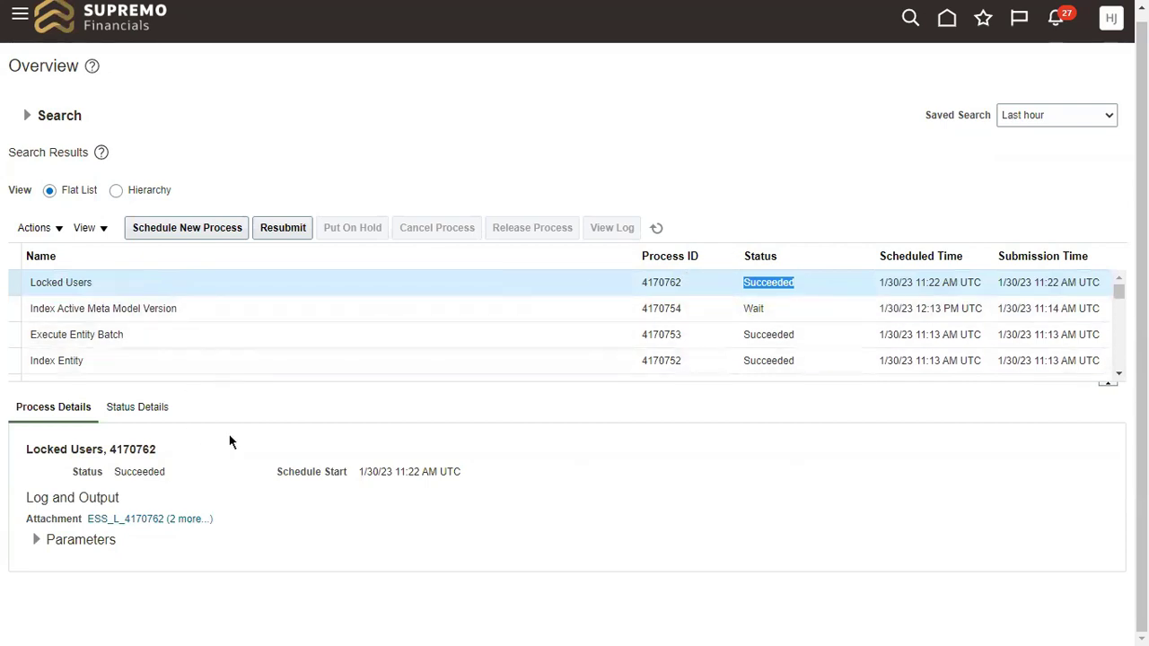
{"action": "left_click", "coordinate": [133, 295]}
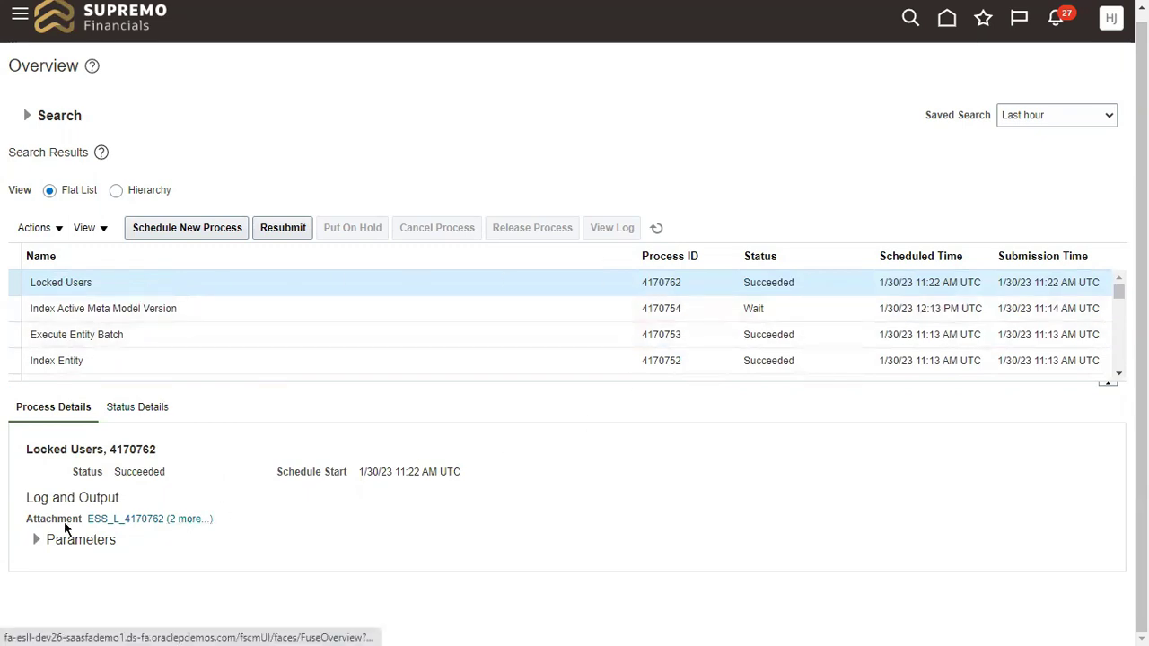
{"action": "left_click", "coordinate": [192, 521]}
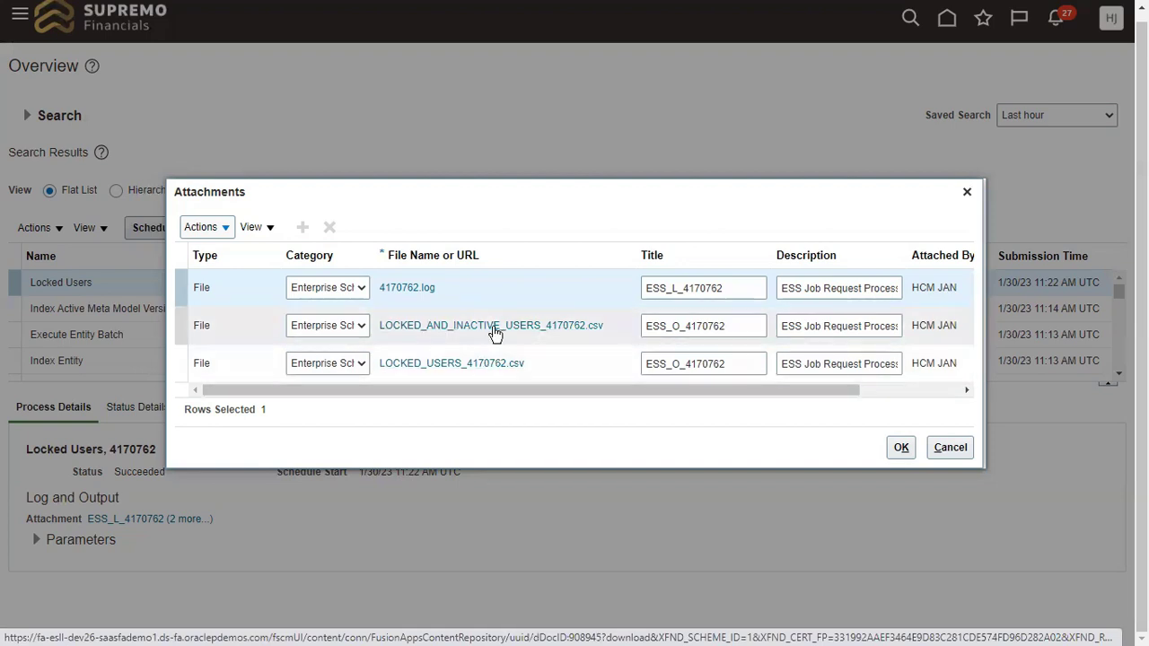
Download the LOCKED_USERS_4170762.csv attachment of process 4170762.
{"action": "left_click", "coordinate": [436, 370]}
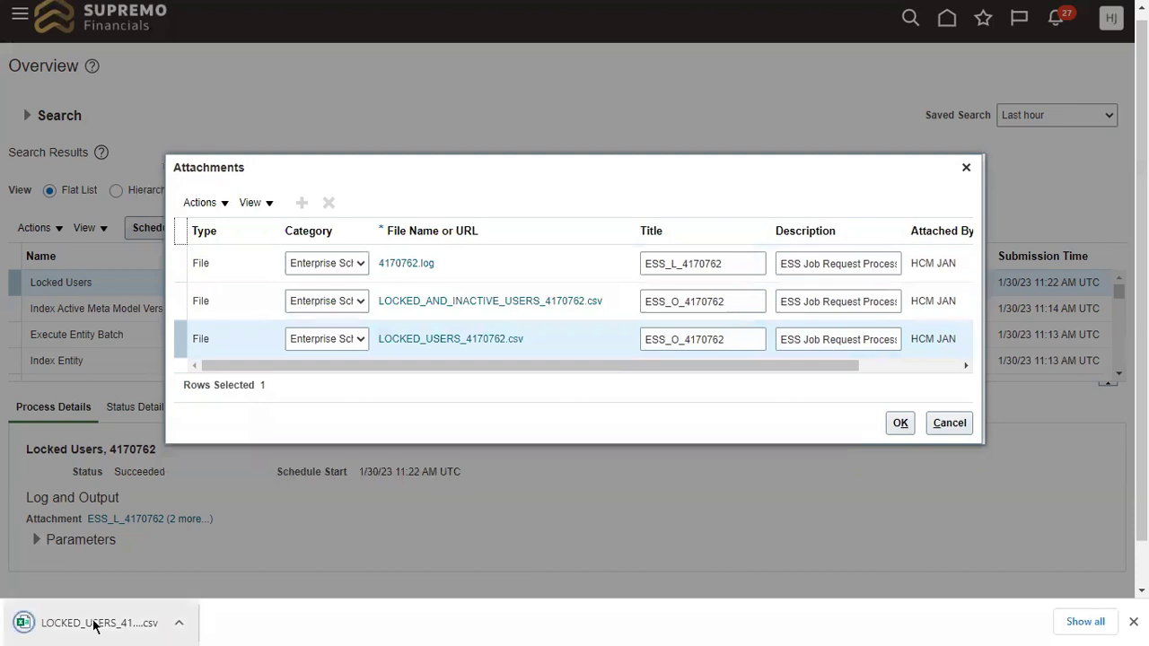
Open LOCKED_USERS_4170762.csv in Excel and AutoFit all columns.
{"action": "left_click", "coordinate": [89, 623]}
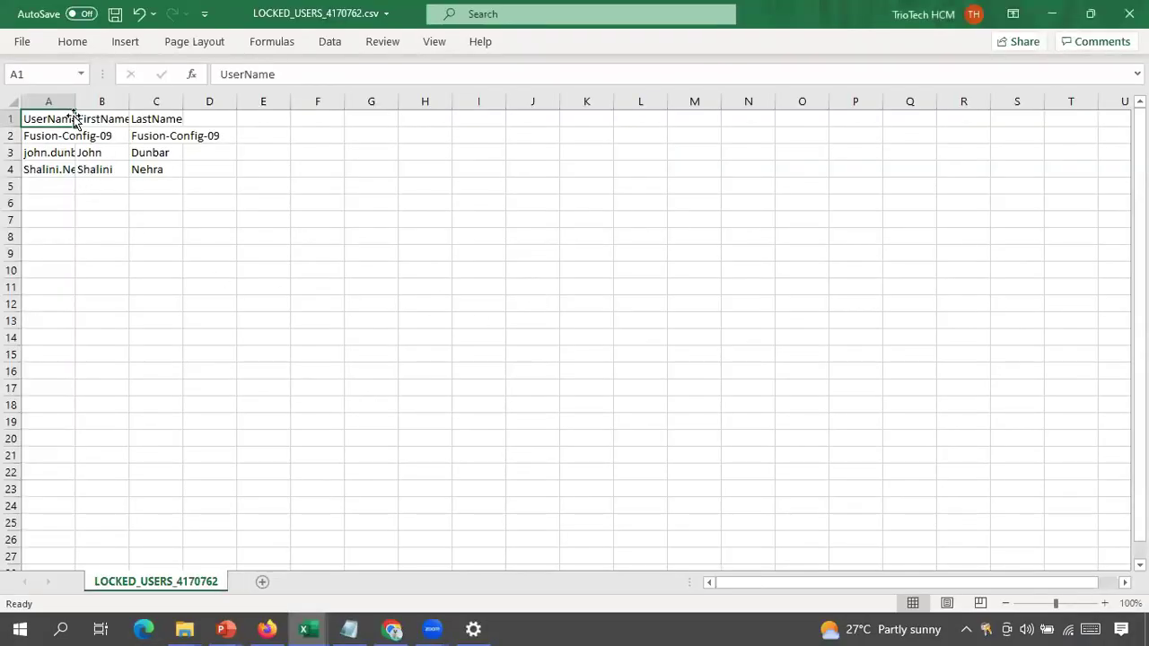
{"action": "left_click", "coordinate": [11, 100]}
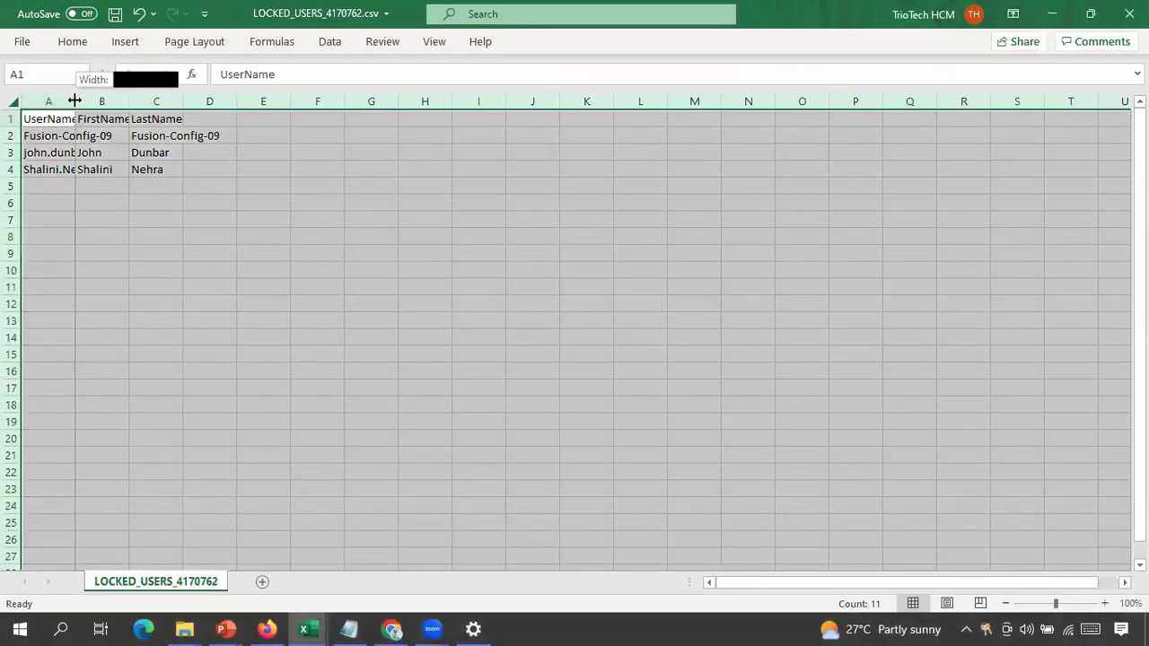
{"action": "double_click", "coordinate": [69, 97]}
{"action": "left_click_drag", "start_coordinate": [82, 154], "coordinate": [80, 171]}
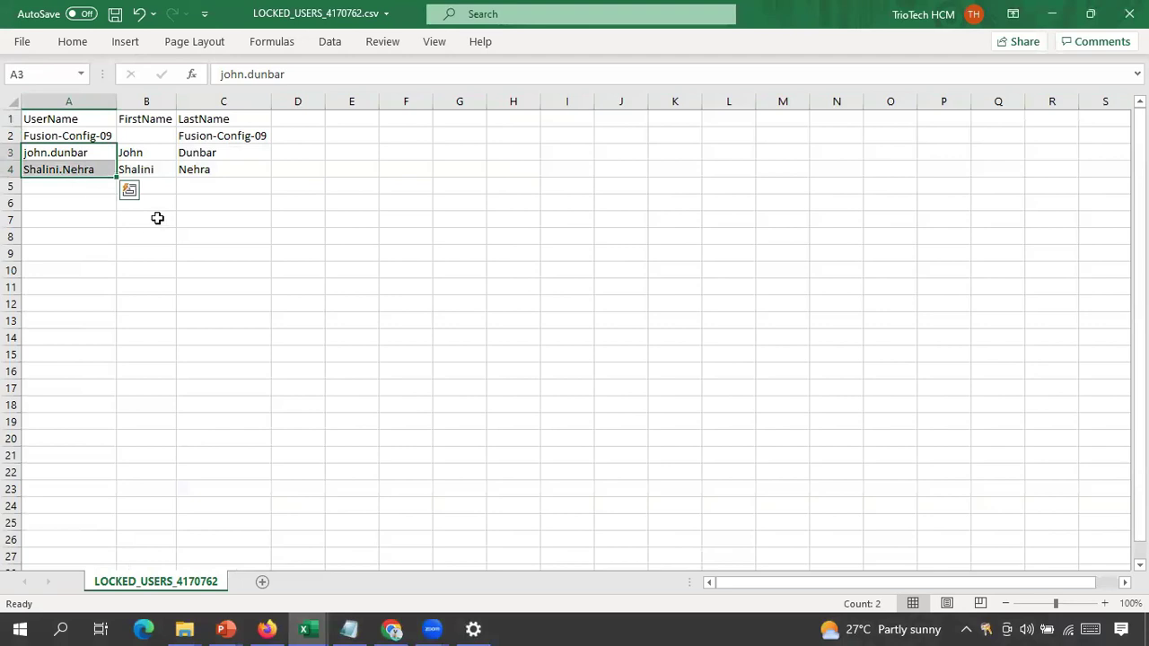
{"action": "left_click", "coordinate": [78, 169]}
{"action": "left_click", "coordinate": [71, 154]}
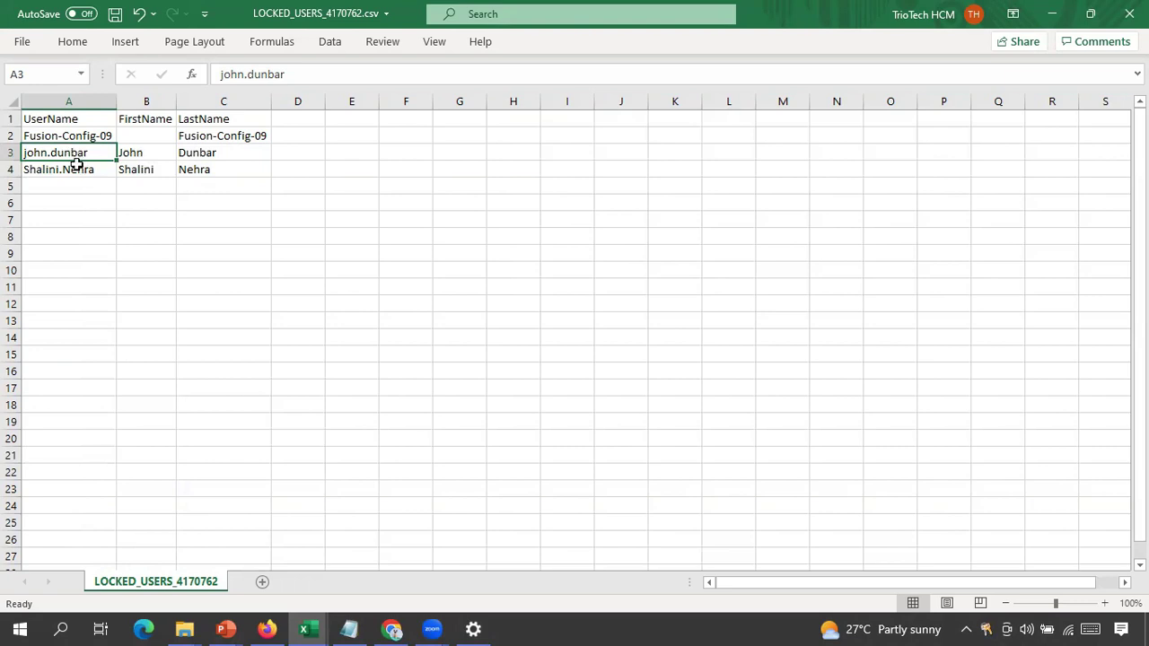
{"action": "left_click_drag", "start_coordinate": [145, 154], "coordinate": [64, 160]}
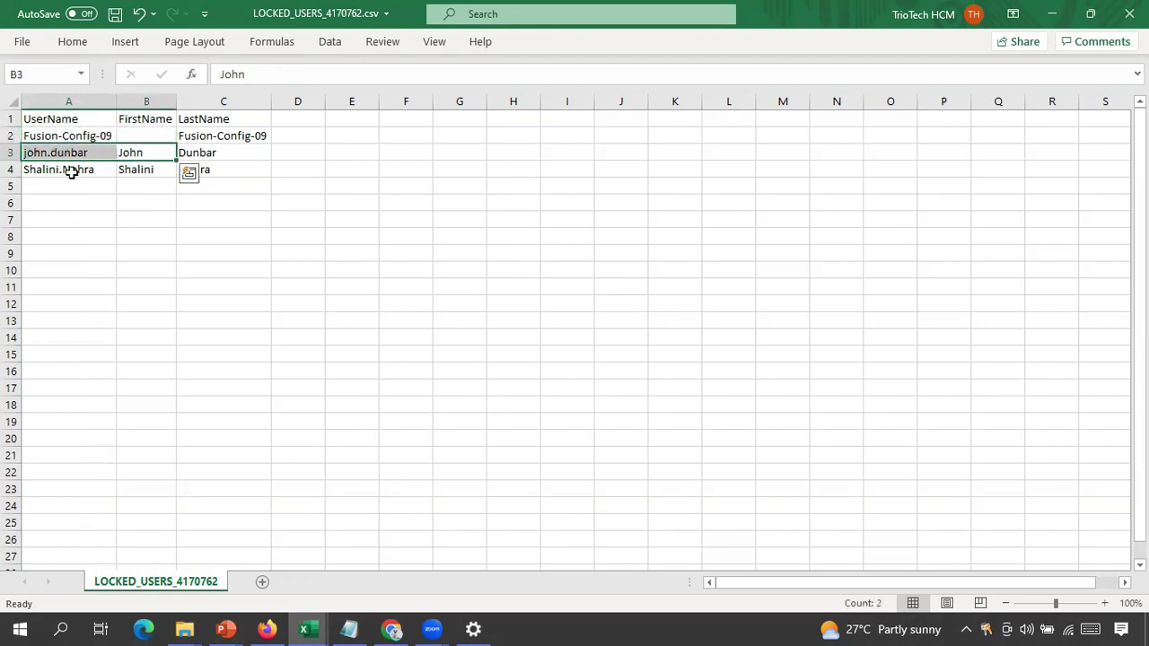
{"action": "left_click", "coordinate": [69, 171]}
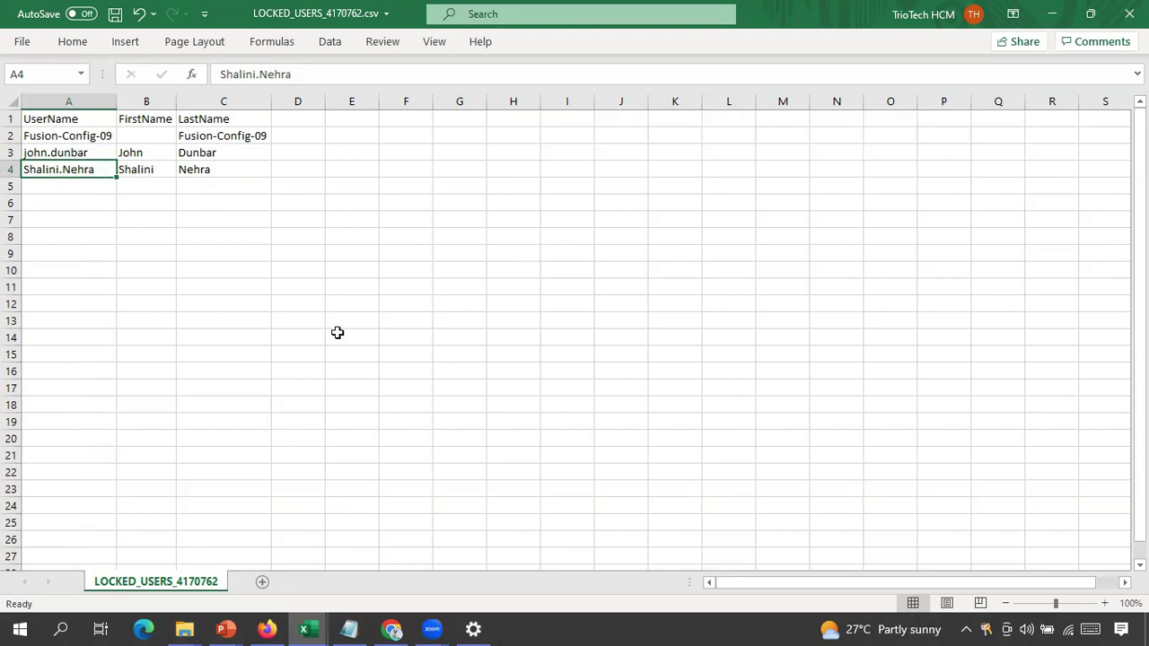
{"action": "left_click", "coordinate": [391, 630]}
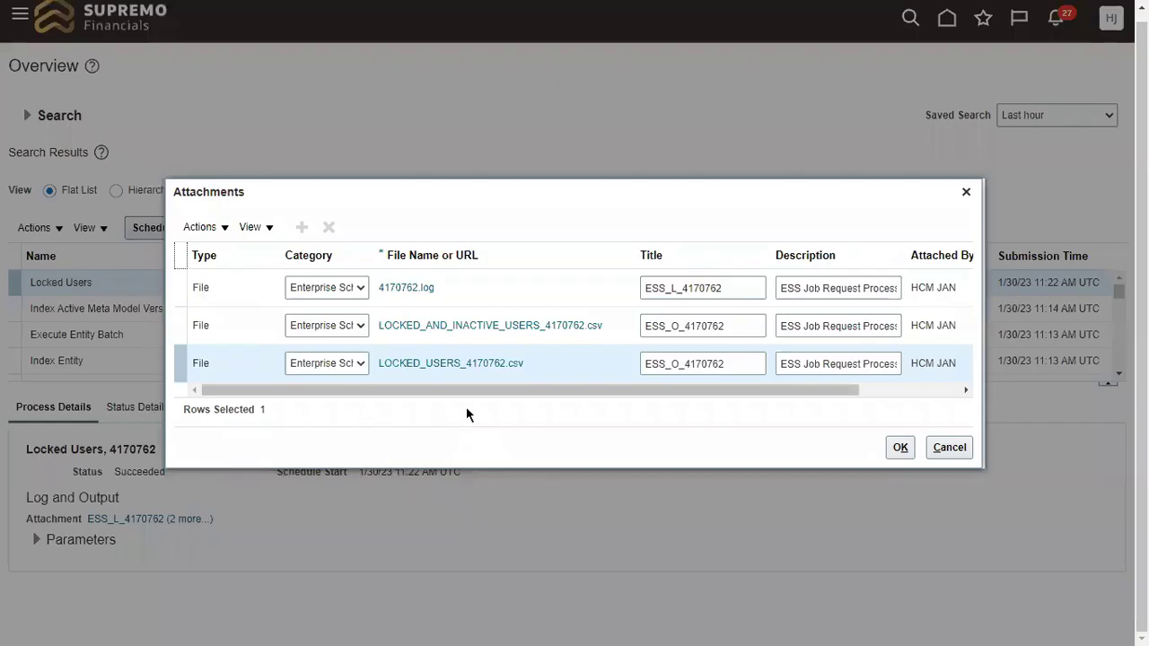
Download LOCKED_AND_INACTIVE_USERS_4170762.csv and open it from Chrome's download bar.
{"action": "left_click", "coordinate": [446, 329]}
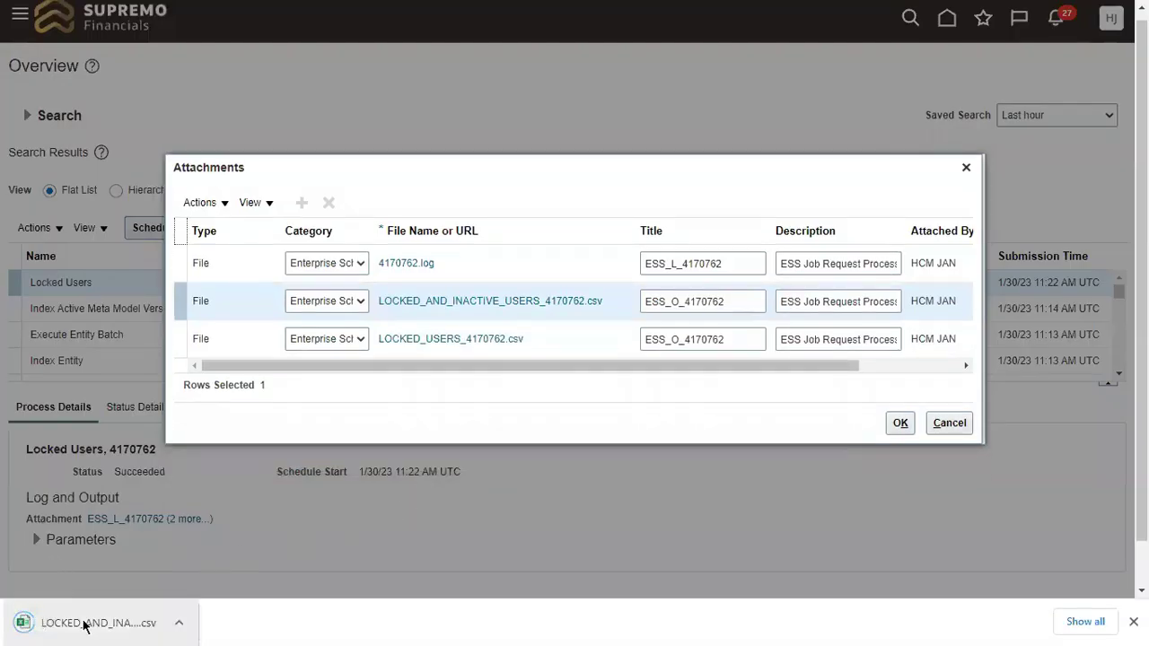
{"action": "left_click", "coordinate": [81, 624]}
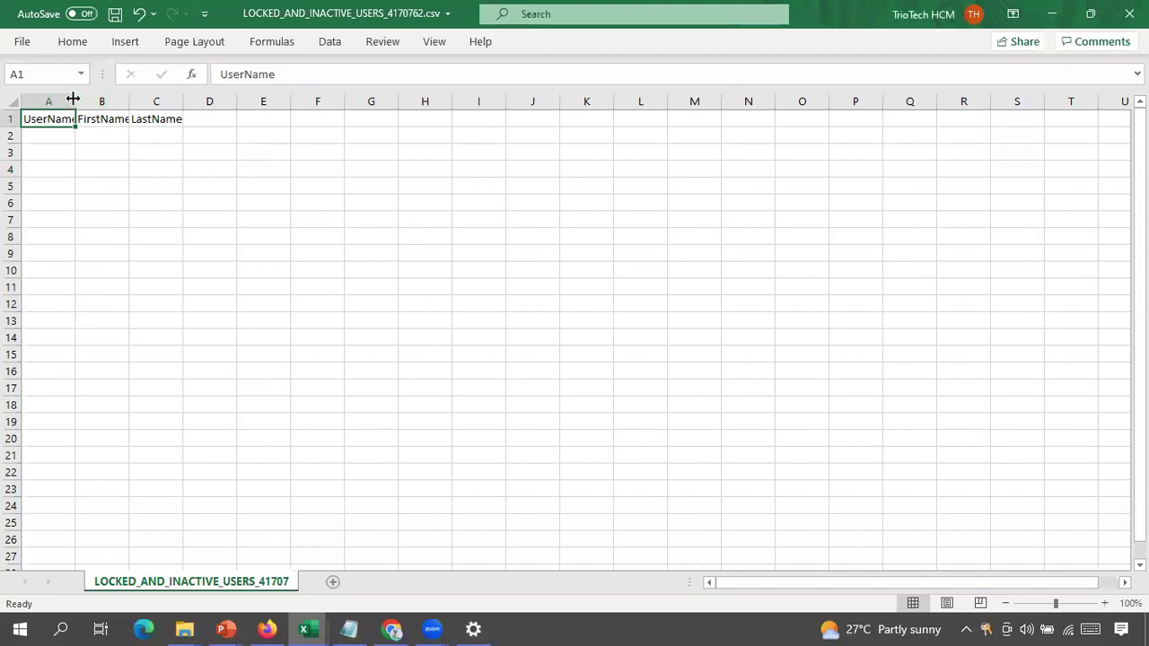
AutoFit column A, confirm row 2 is empty, and switch back to Chrome.
{"action": "double_click", "coordinate": [77, 98]}
{"action": "left_click", "coordinate": [61, 142]}
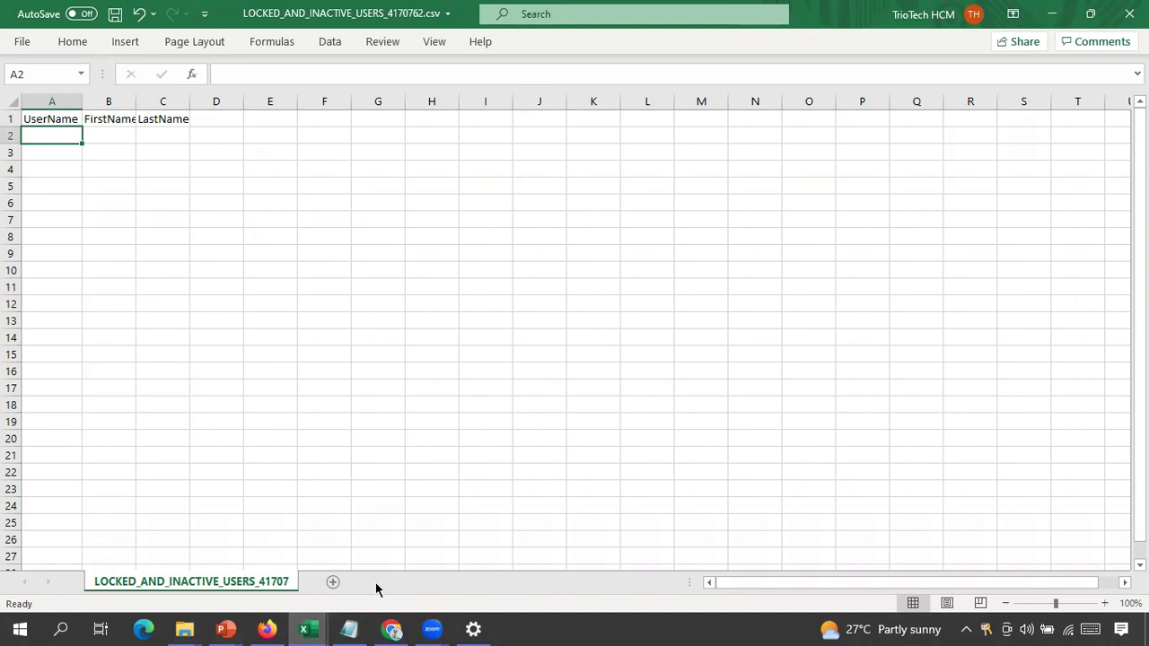
{"action": "left_click", "coordinate": [388, 627]}
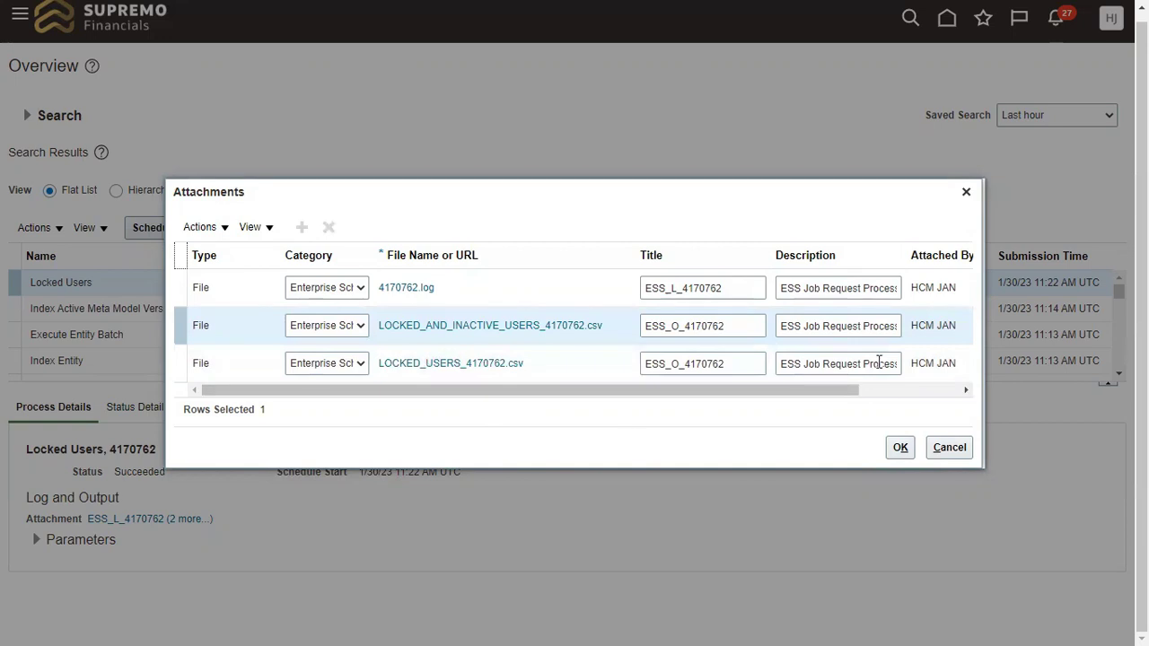
Close the attachments list and review the locked user names in column A of the report.
{"action": "left_click", "coordinate": [965, 191]}
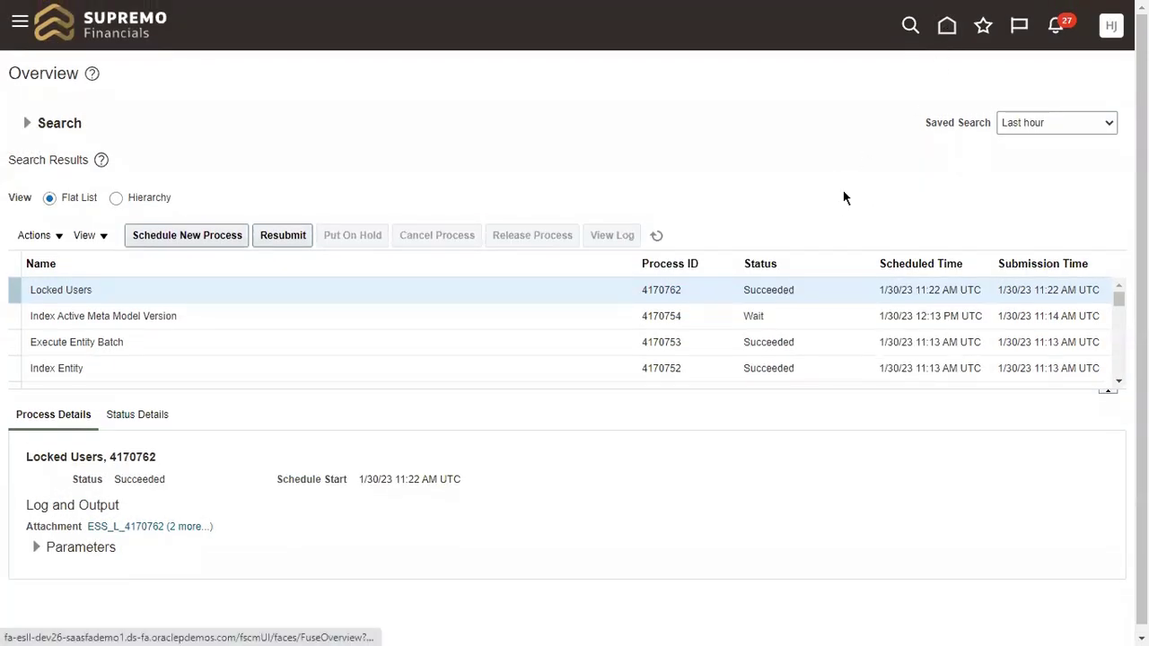
{"action": "key", "text": "alt+Tab"}
{"action": "key", "text": "alt+Tab"}
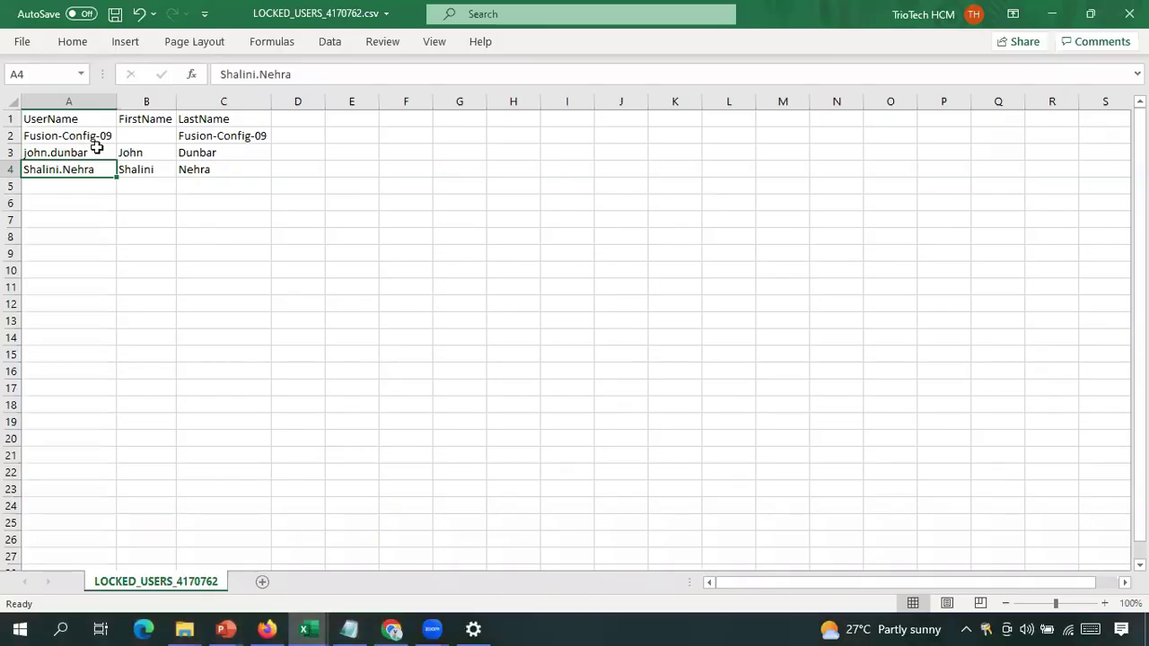
{"action": "left_click", "coordinate": [96, 149]}
{"action": "left_click", "coordinate": [94, 168]}
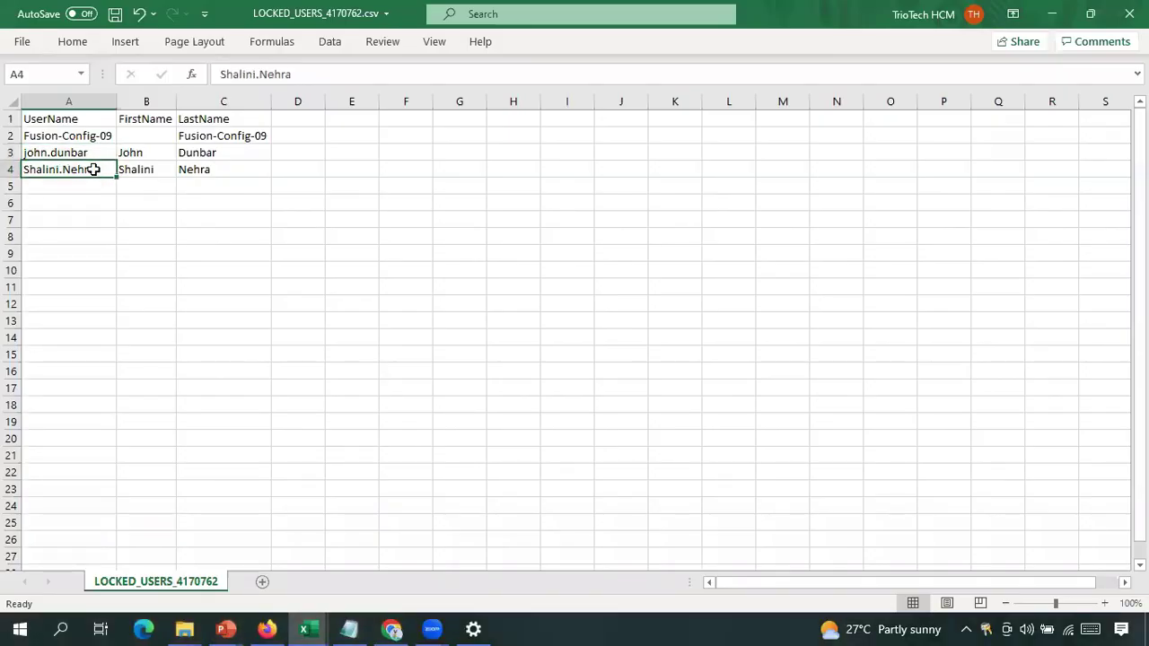
Open the Users page of the Security Console in the Fusion browser window.
{"action": "left_click", "coordinate": [400, 628]}
{"action": "scroll", "coordinate": [816, 377], "scroll_direction": "down", "scroll_amount": 3}
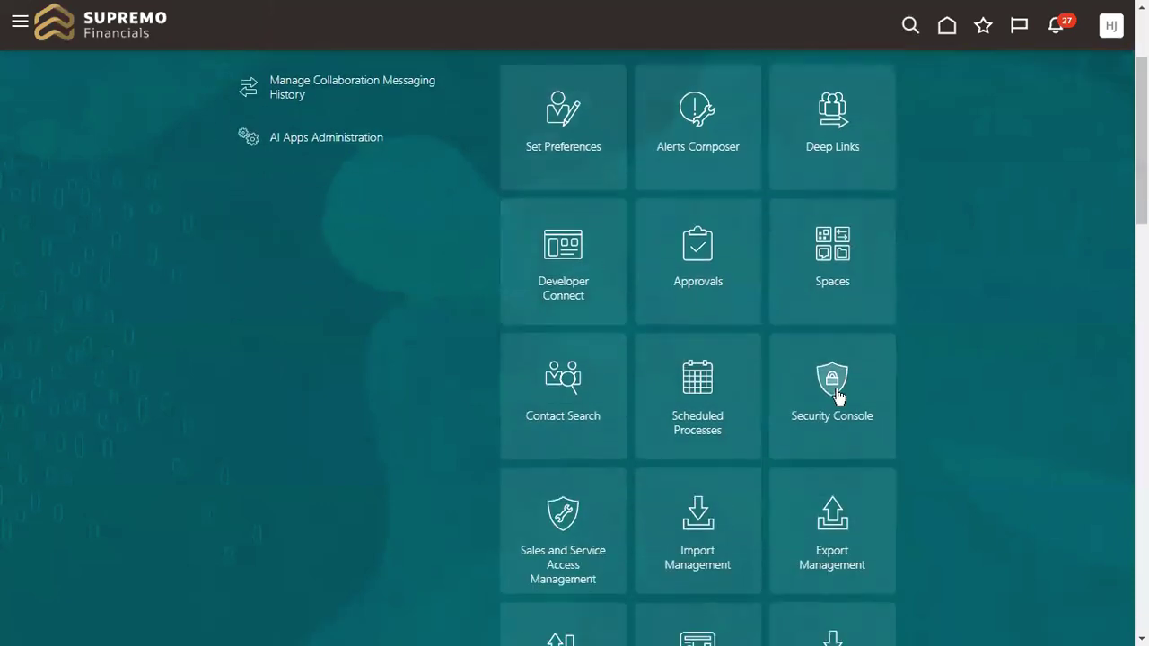
{"action": "left_click", "coordinate": [836, 395]}
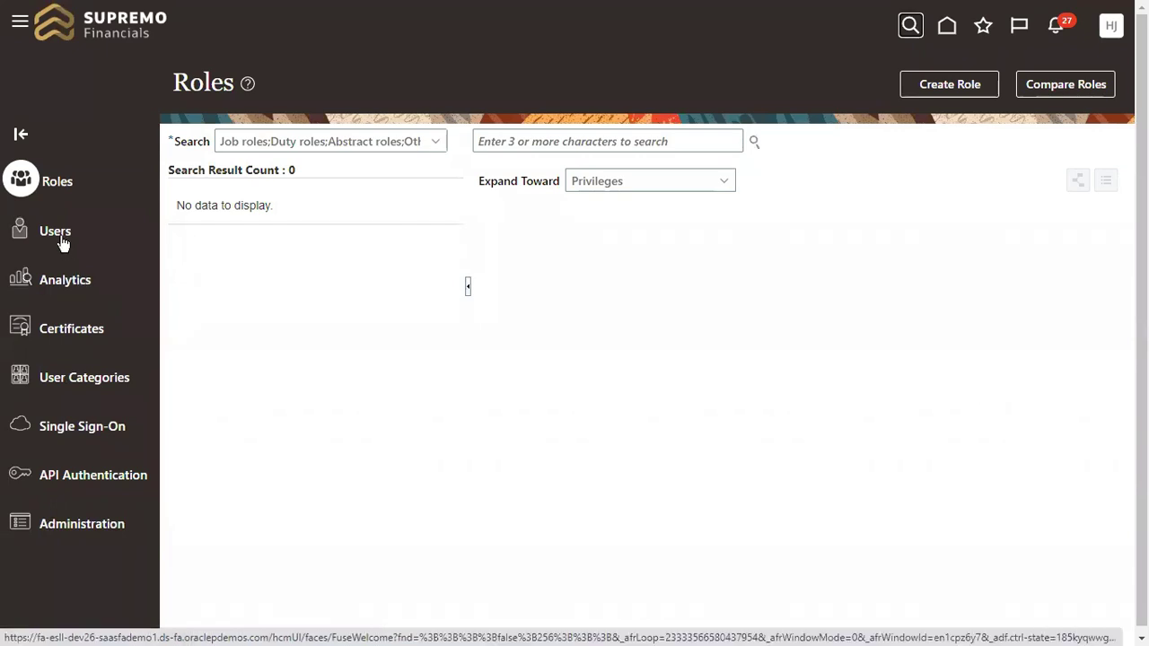
{"action": "left_click", "coordinate": [61, 241]}
{"action": "key", "text": "alt+Tab"}
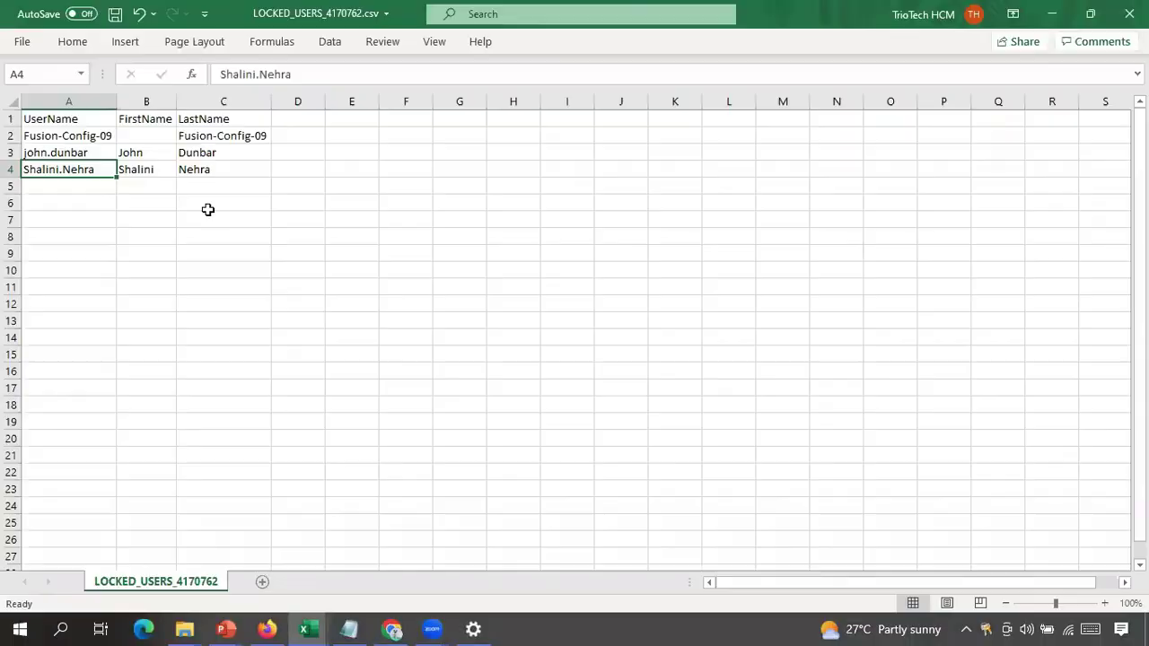
Copy the user name in cell A3 and search for it on the User Accounts page.
{"action": "left_click", "coordinate": [69, 149]}
{"action": "key", "text": "ctrl+c"}
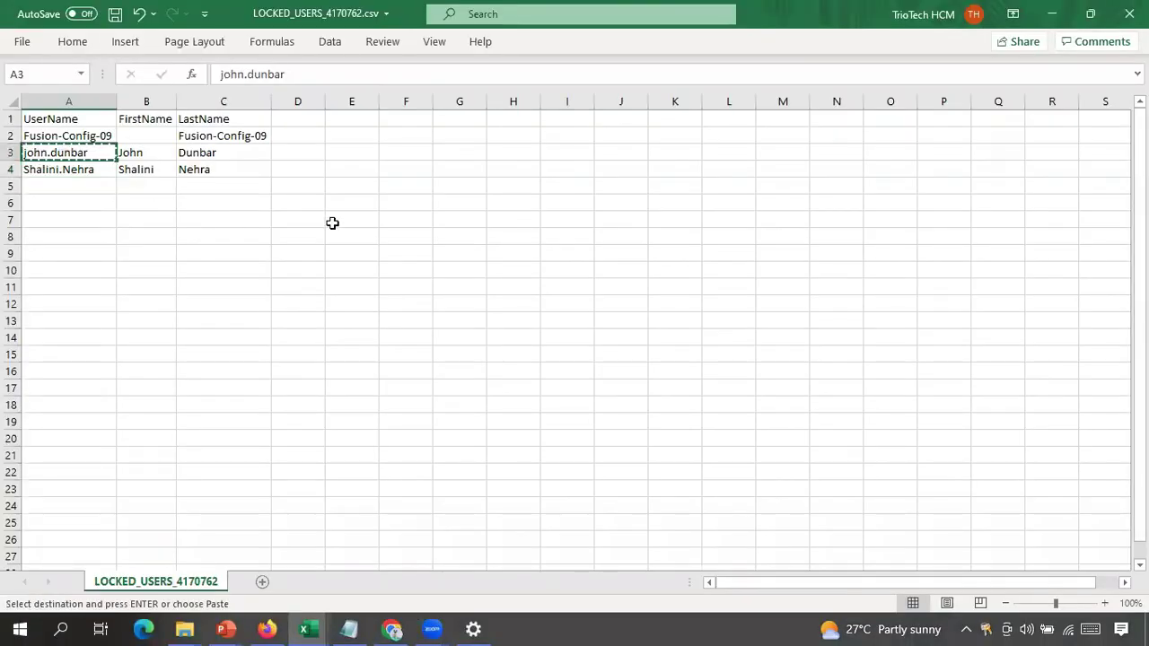
{"action": "key", "text": "alt+Tab"}
{"action": "left_click", "coordinate": [600, 132]}
{"action": "key", "text": "ctrl+v"}
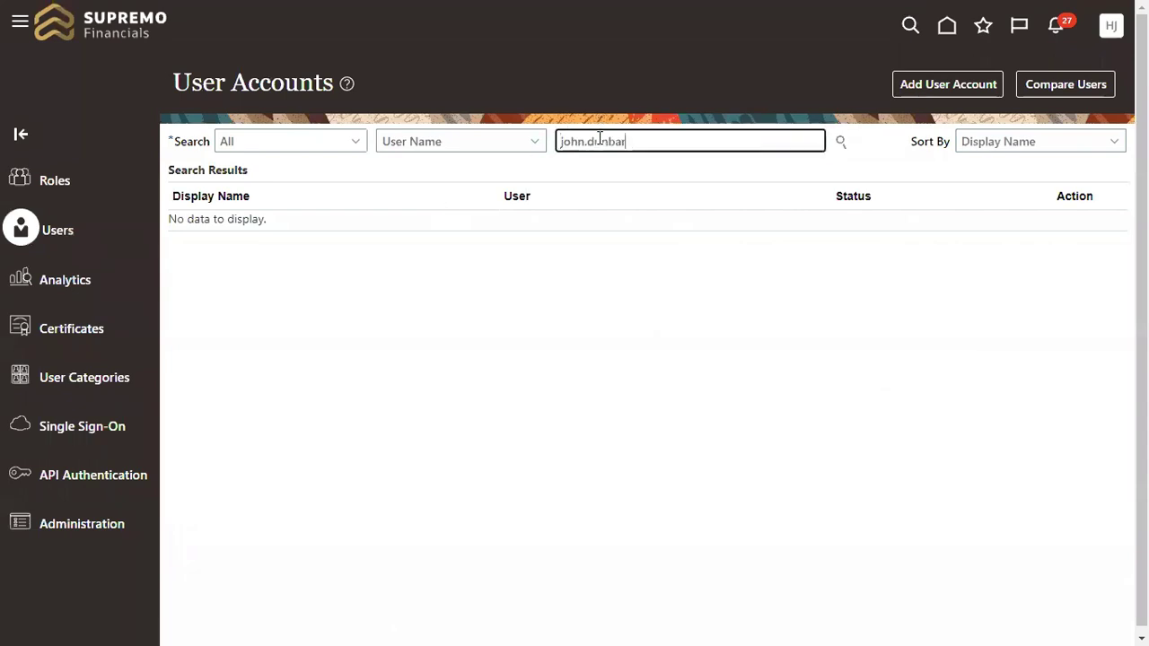
{"action": "key", "text": "Return"}
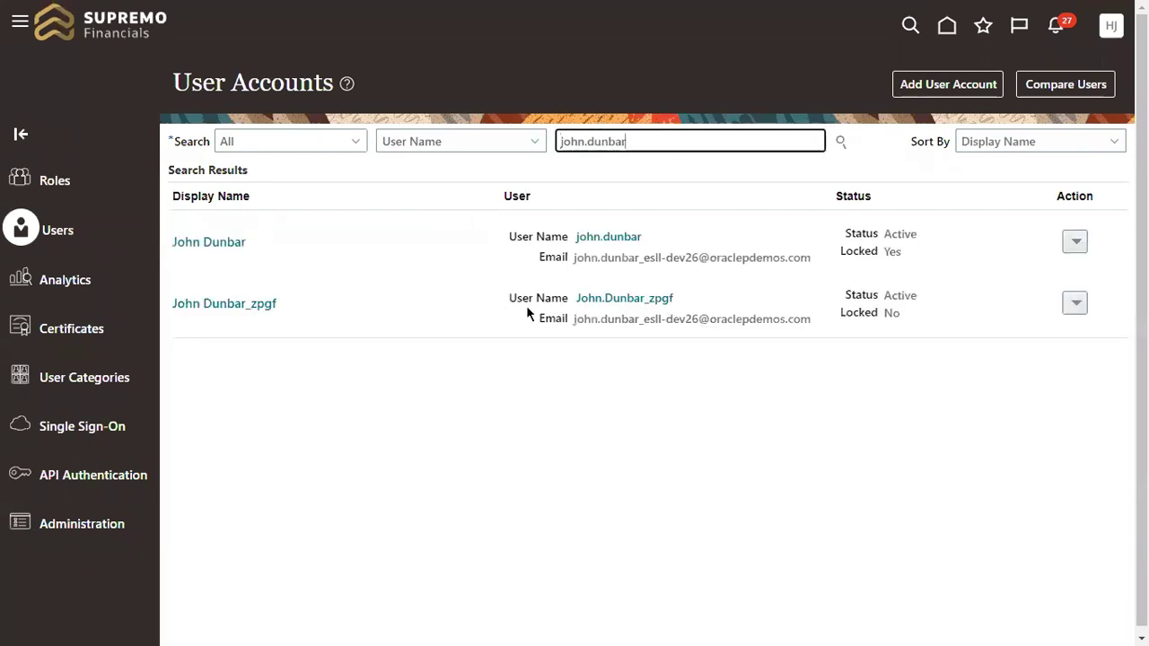
Unlock the found account with Action > Unlock Account and confirm, so Locked reads No.
{"action": "double_click", "coordinate": [894, 252]}
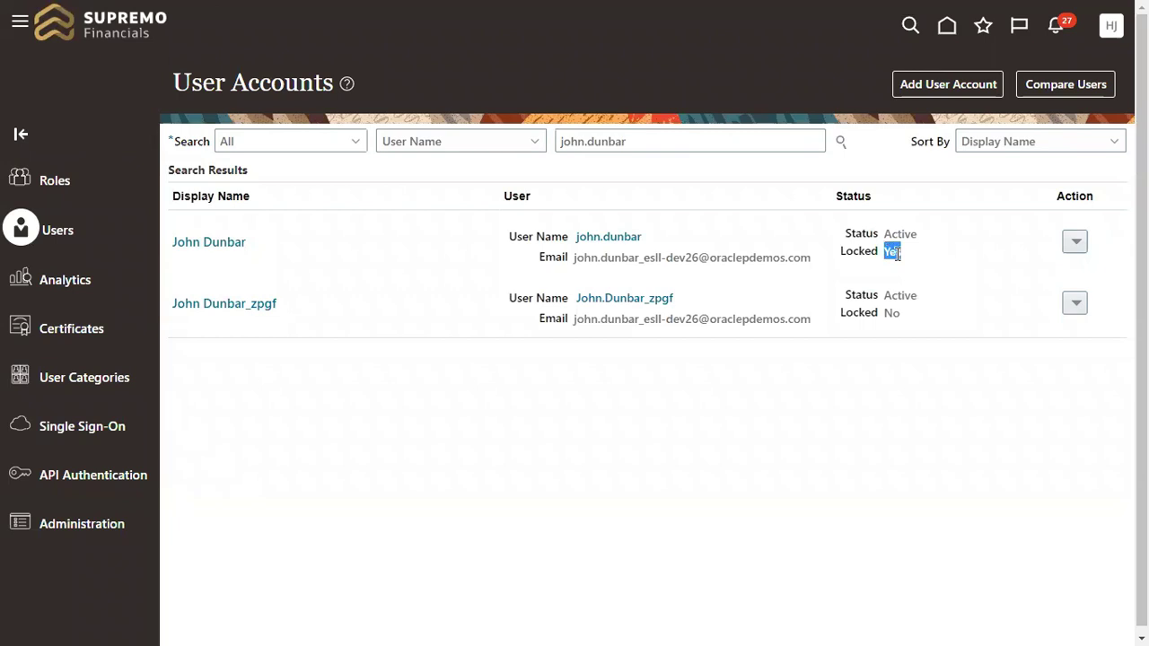
{"action": "left_click", "coordinate": [1066, 243]}
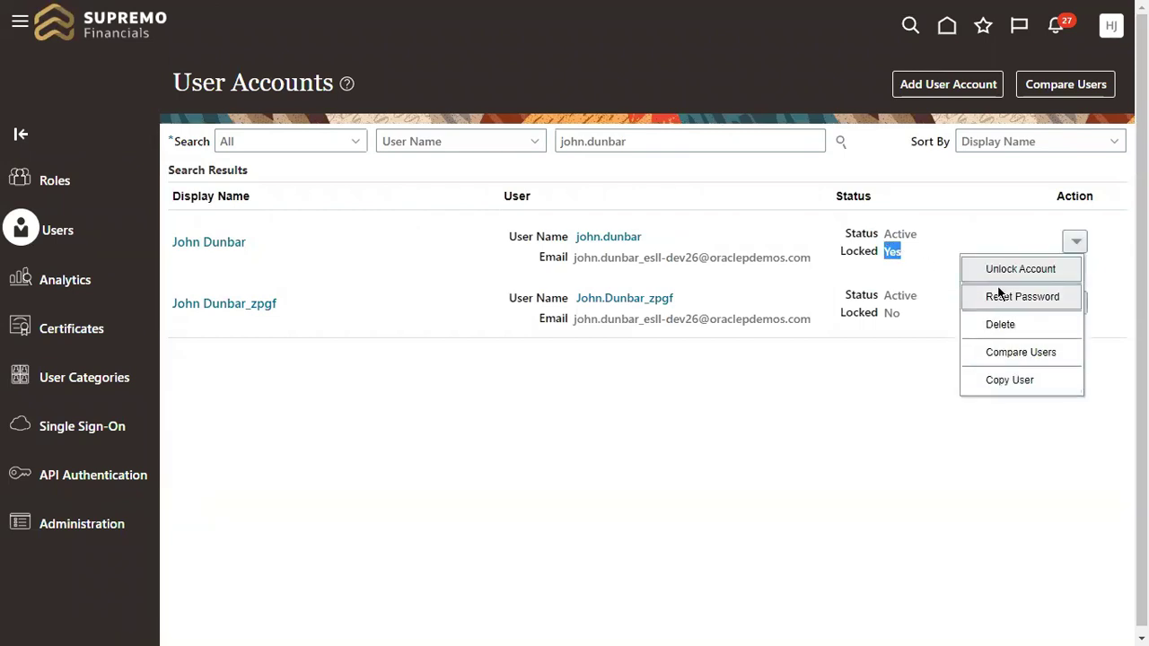
{"action": "left_click", "coordinate": [998, 270]}
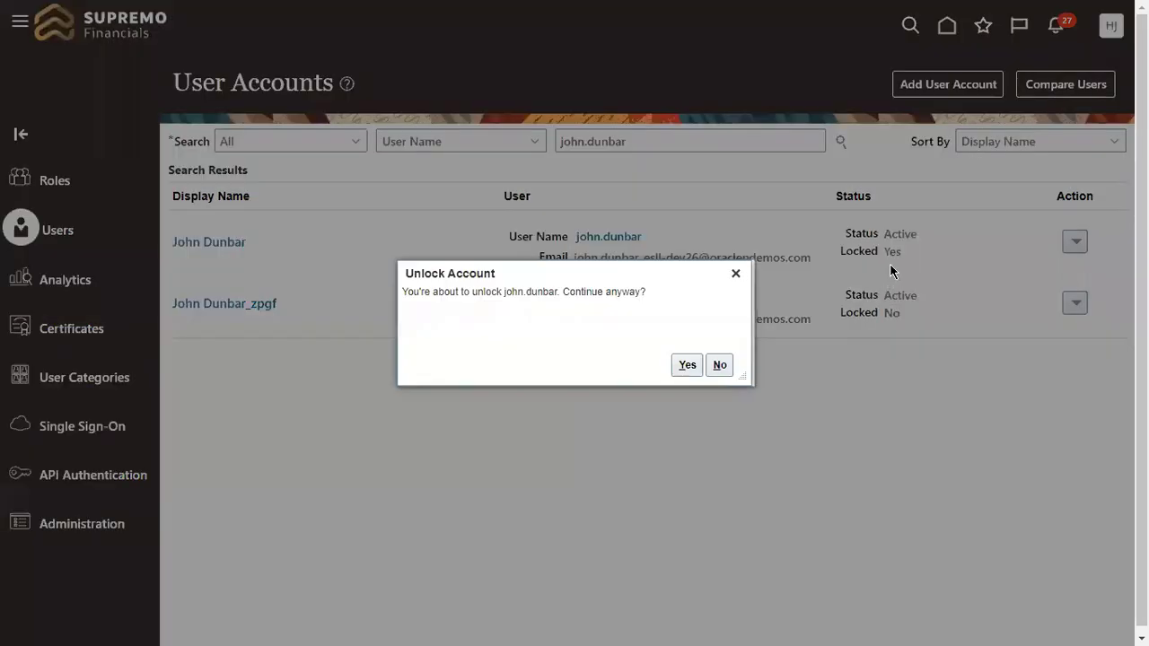
{"action": "left_click", "coordinate": [675, 363]}
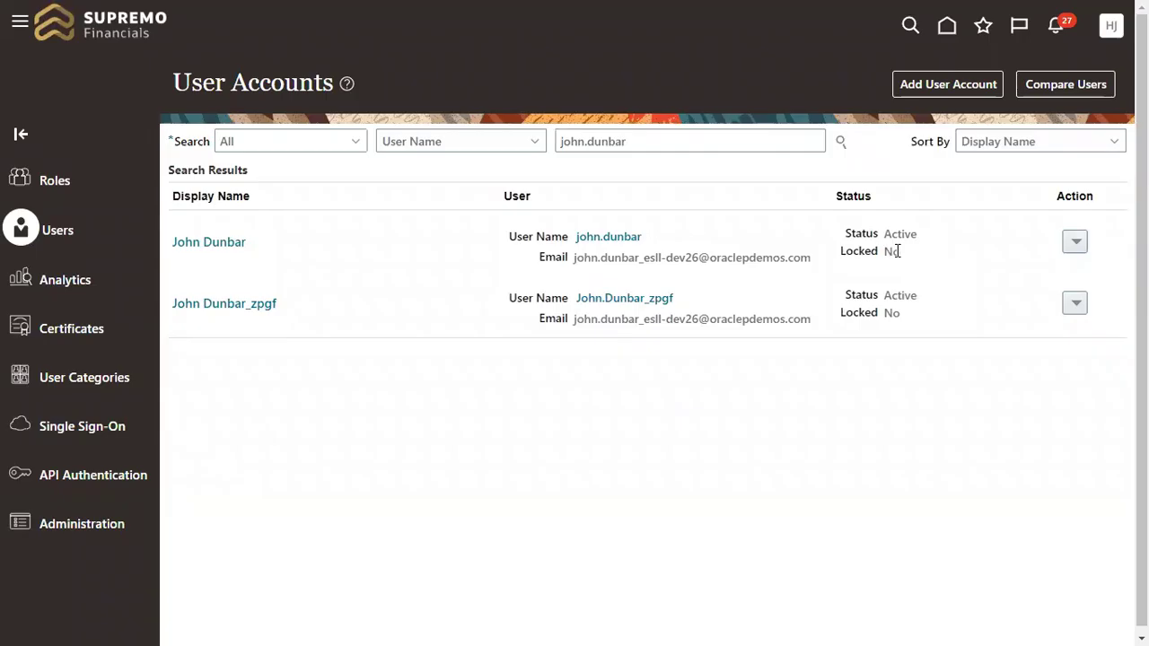
{"action": "double_click", "coordinate": [891, 252]}
{"action": "key", "text": "alt+Tab"}
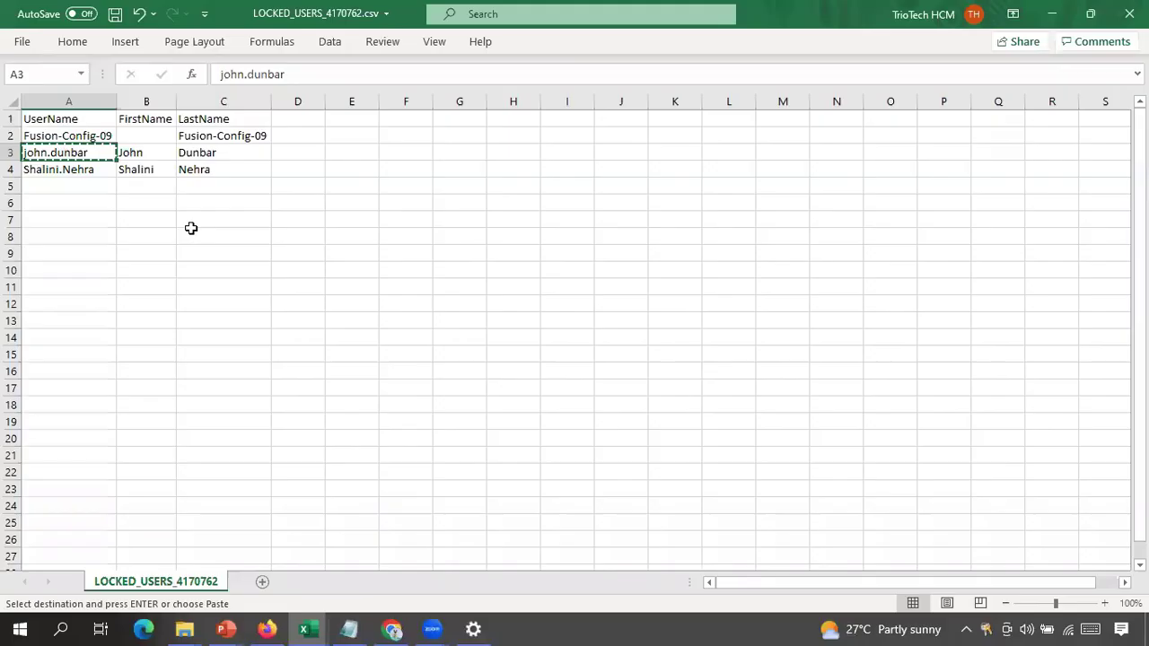
Search the User Accounts page for the user name in cell A4, replacing the previous search.
{"action": "left_click", "coordinate": [93, 169]}
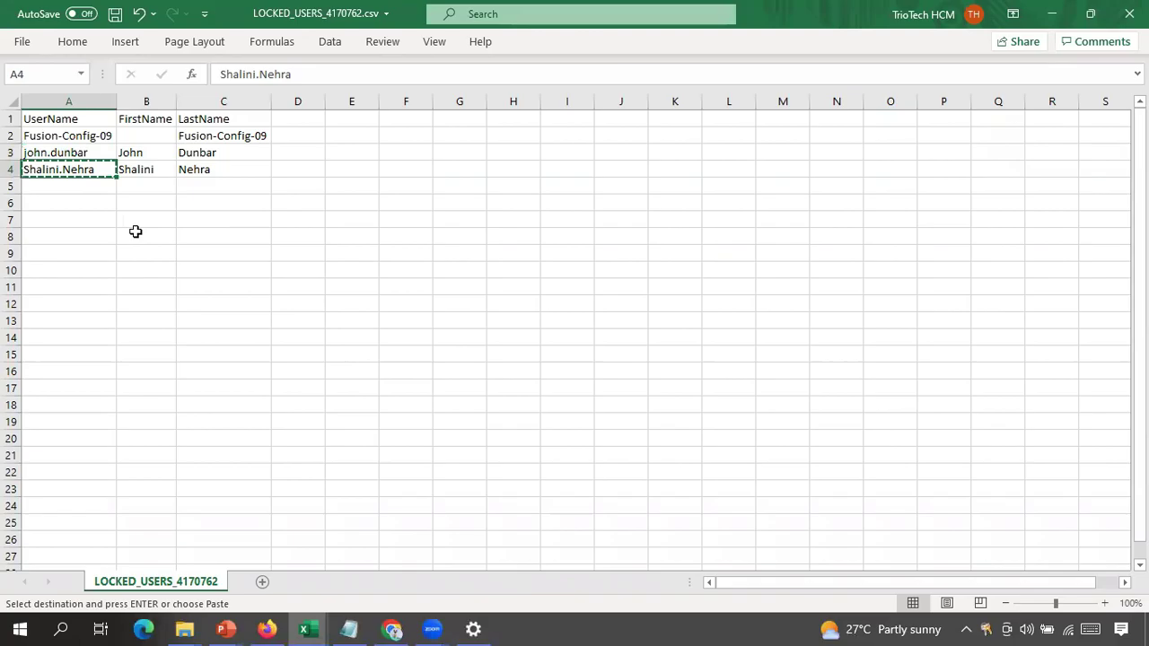
{"action": "key", "text": "alt+Tab"}
{"action": "triple_click", "coordinate": [613, 141]}
{"action": "key", "text": "ctrl+v"}
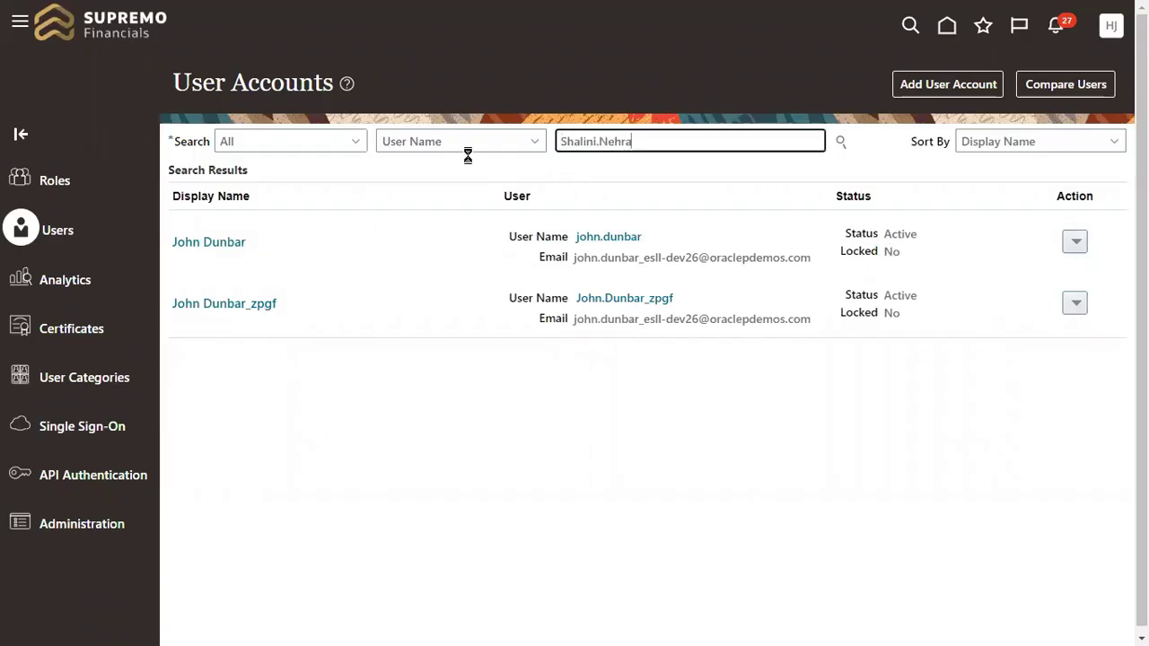
{"action": "key", "text": "Return"}
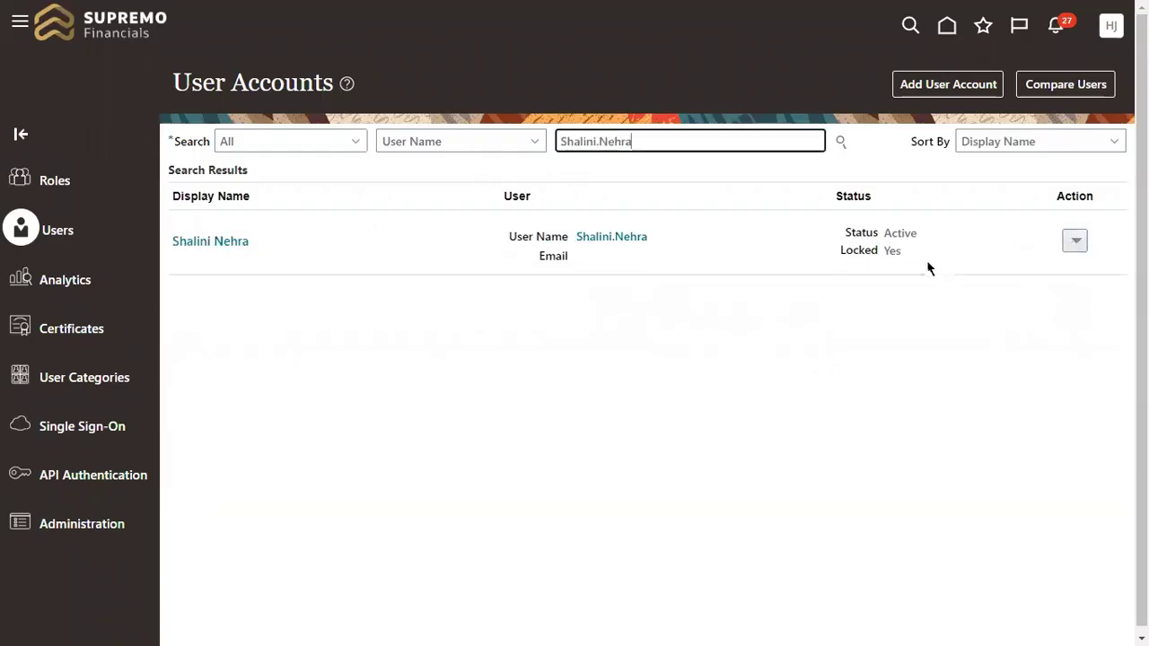
Unlock the second user's account with Action > Unlock Account and confirm.
{"action": "double_click", "coordinate": [891, 251]}
{"action": "left_click", "coordinate": [1070, 238]}
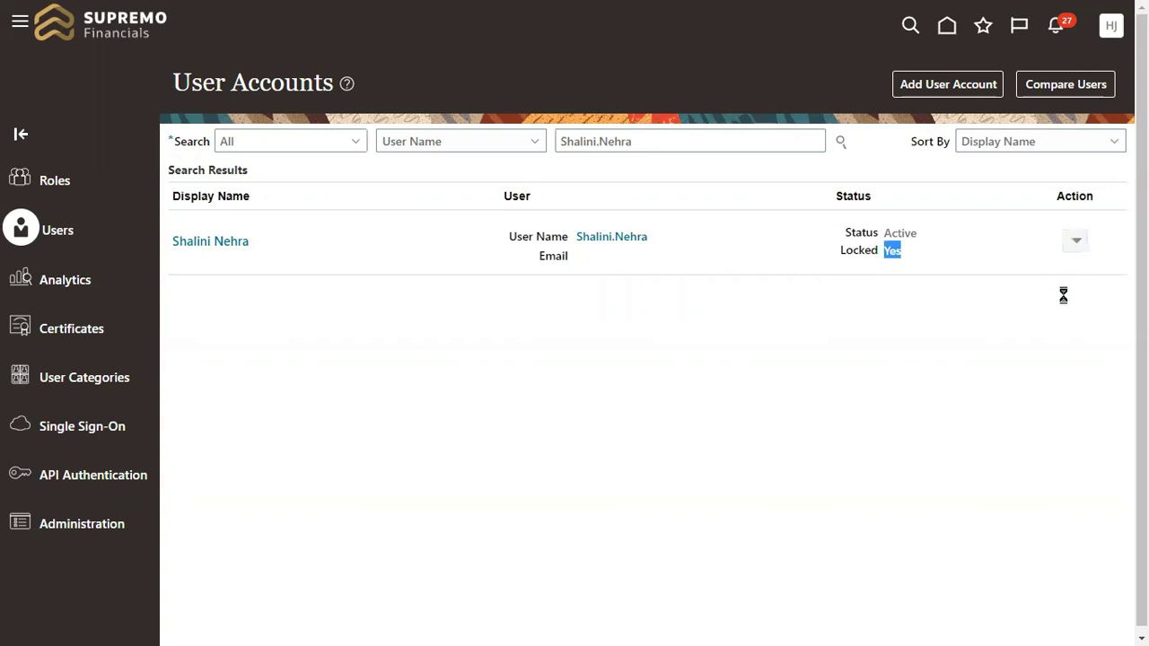
{"action": "left_click", "coordinate": [998, 267]}
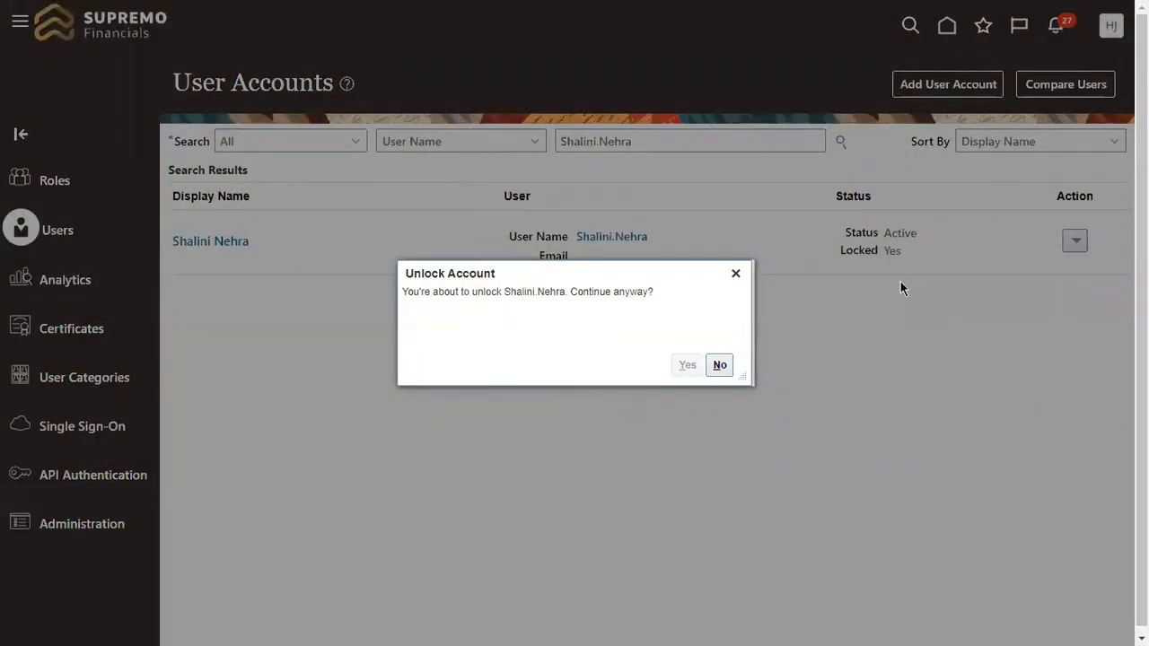
{"action": "key", "text": "alt+y"}
Select the two unlocked user names A3:A4 in the report and recheck the accounts page.
{"action": "key", "text": "alt+Tab"}
{"action": "left_click_drag", "start_coordinate": [62, 153], "coordinate": [72, 454]}
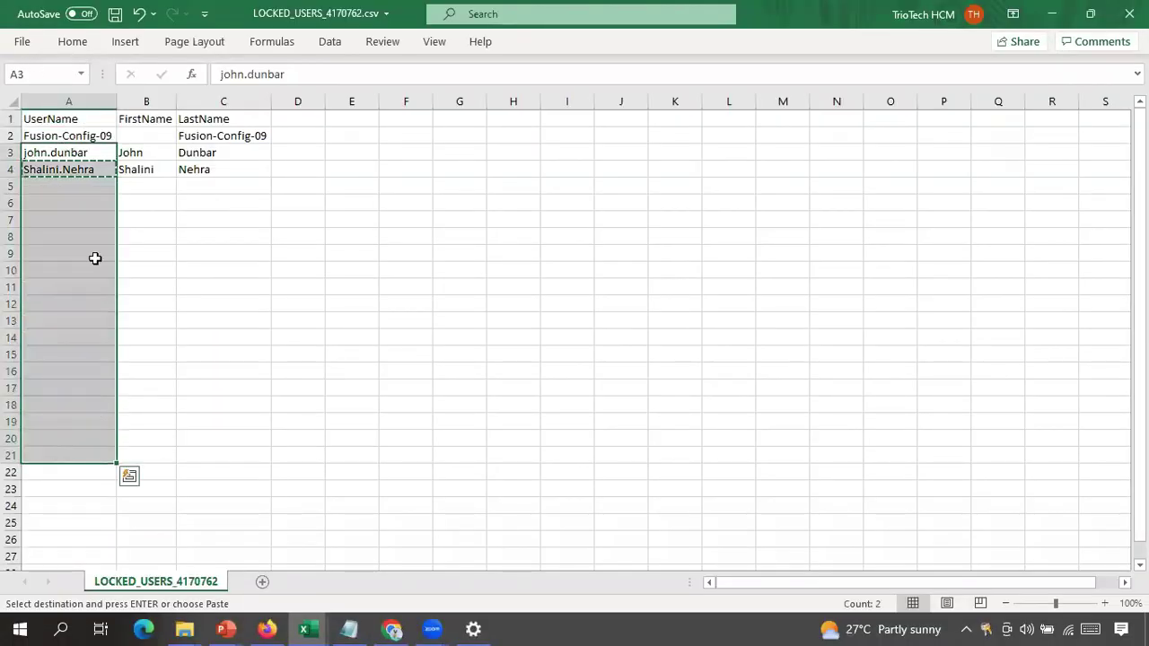
{"action": "key", "text": "ctrl+s"}
{"action": "left_click", "coordinate": [69, 155]}
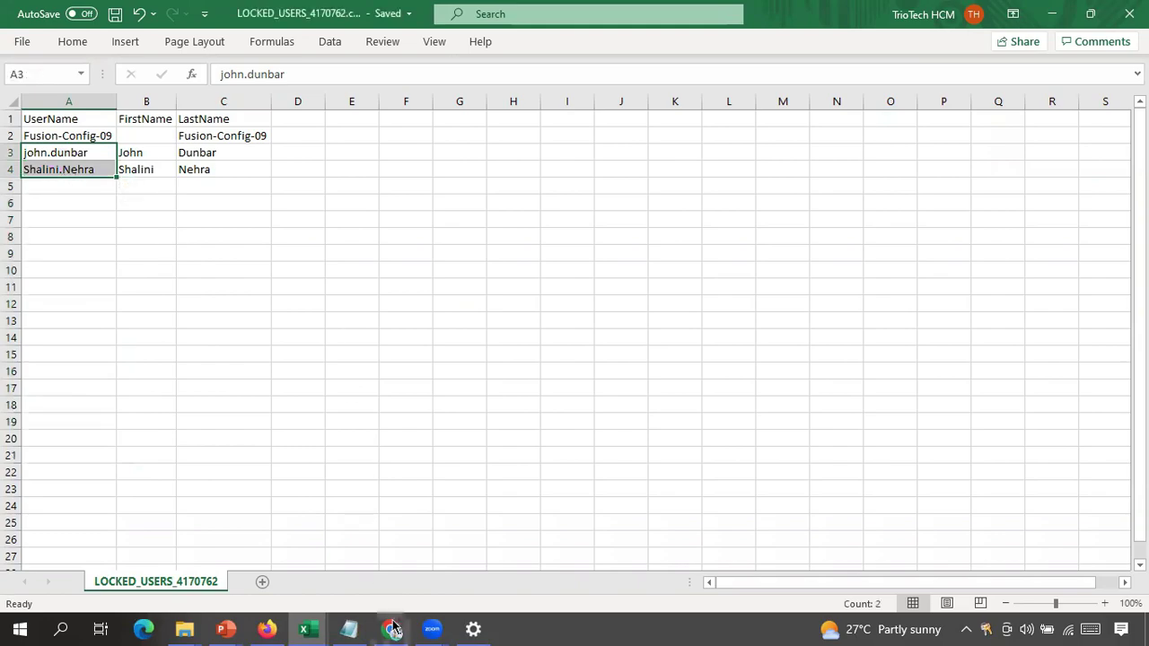
{"action": "left_click", "coordinate": [391, 628]}
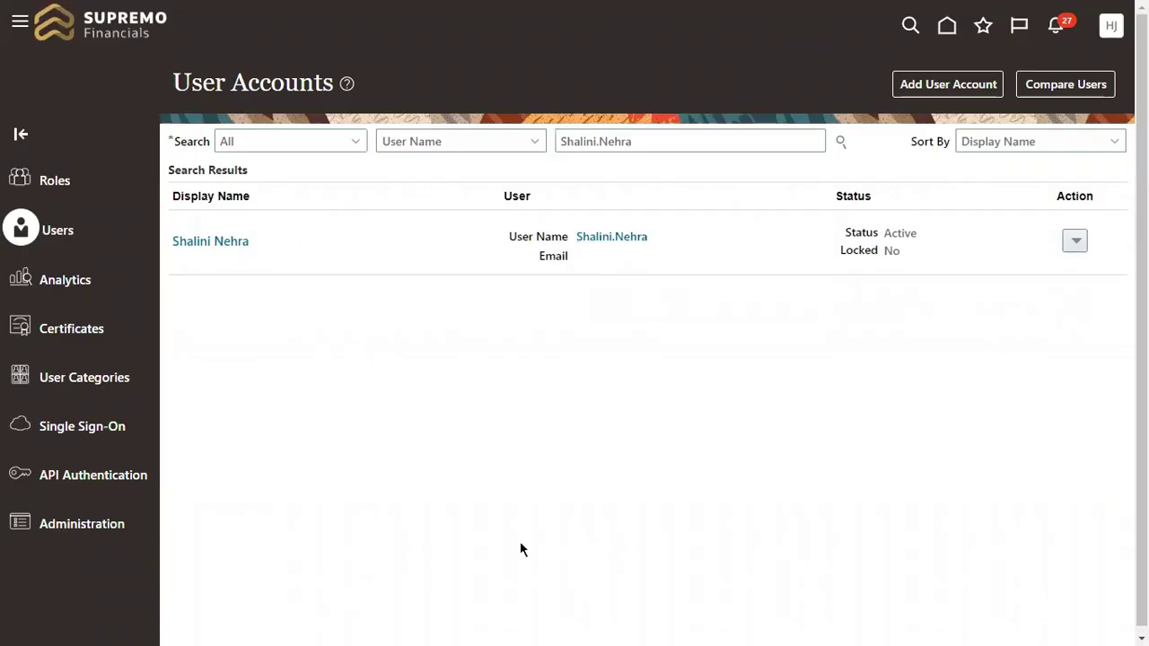
Switch to TrioTech HCM.xlsx and select the Locked Users process entry in D8.
{"action": "left_click", "coordinate": [308, 628]}
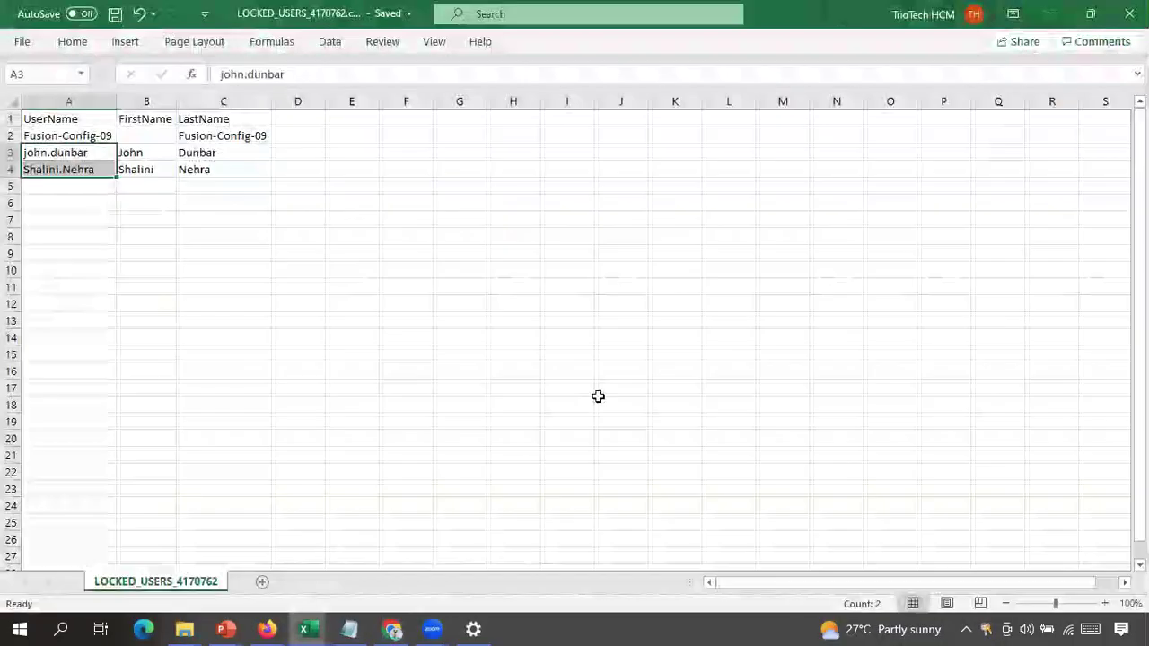
{"action": "mouse_move", "coordinate": [308, 629]}
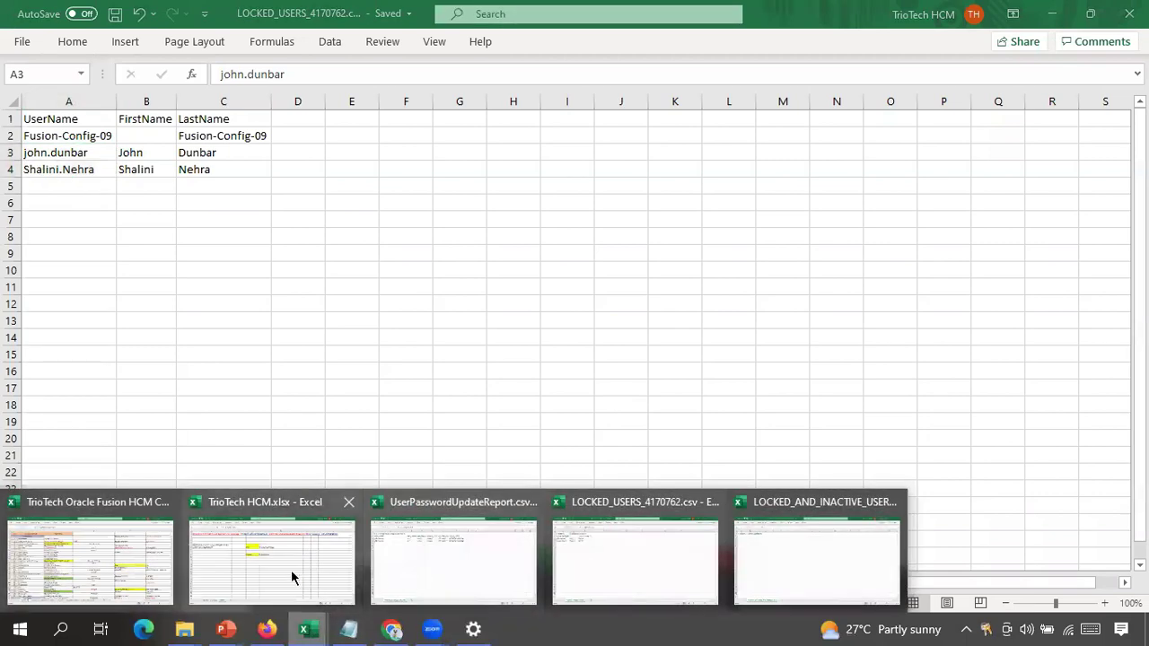
{"action": "left_click", "coordinate": [272, 552]}
{"action": "left_click", "coordinate": [565, 264]}
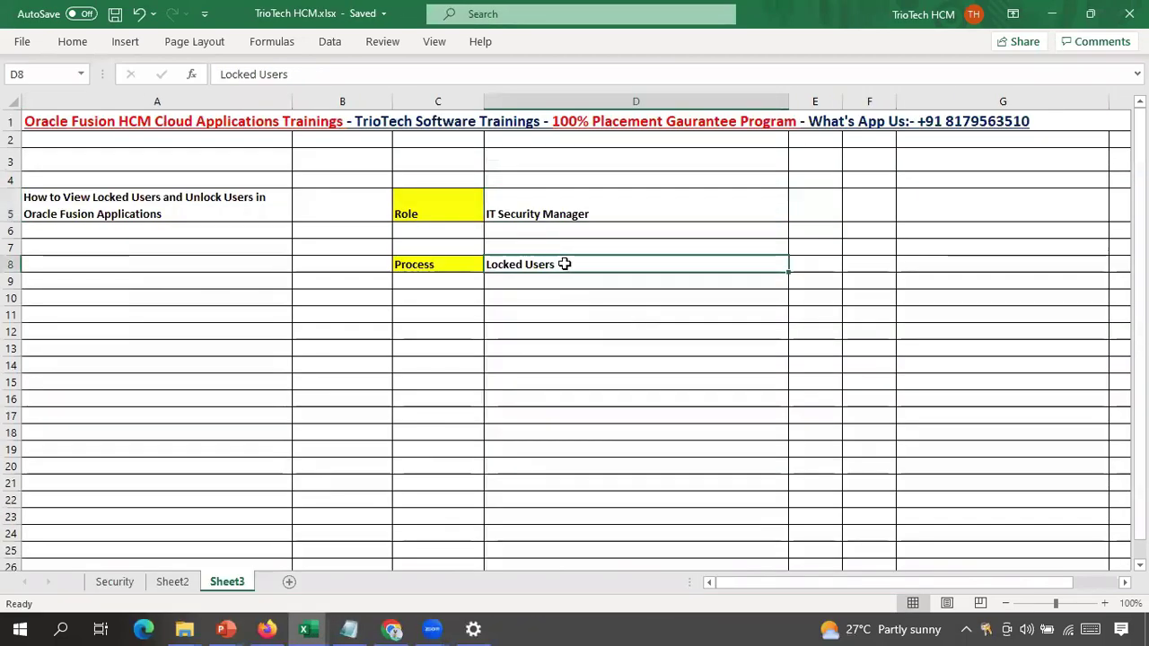